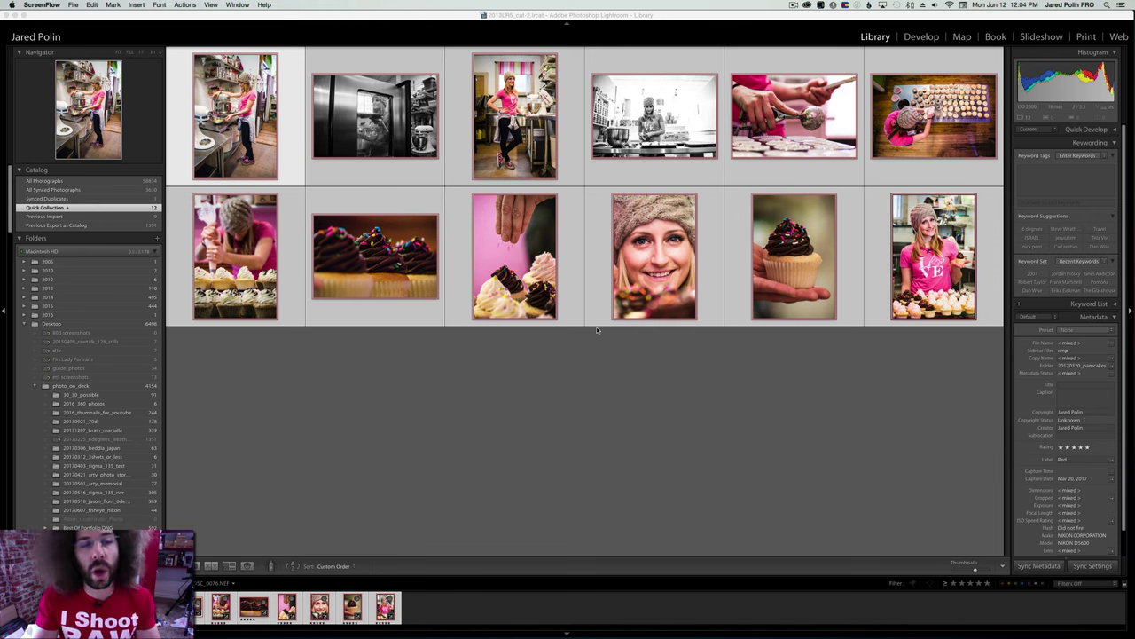
# Step: Open the export settings for the selected photos in the Quick Collection
pyautogui.click(579, 351)
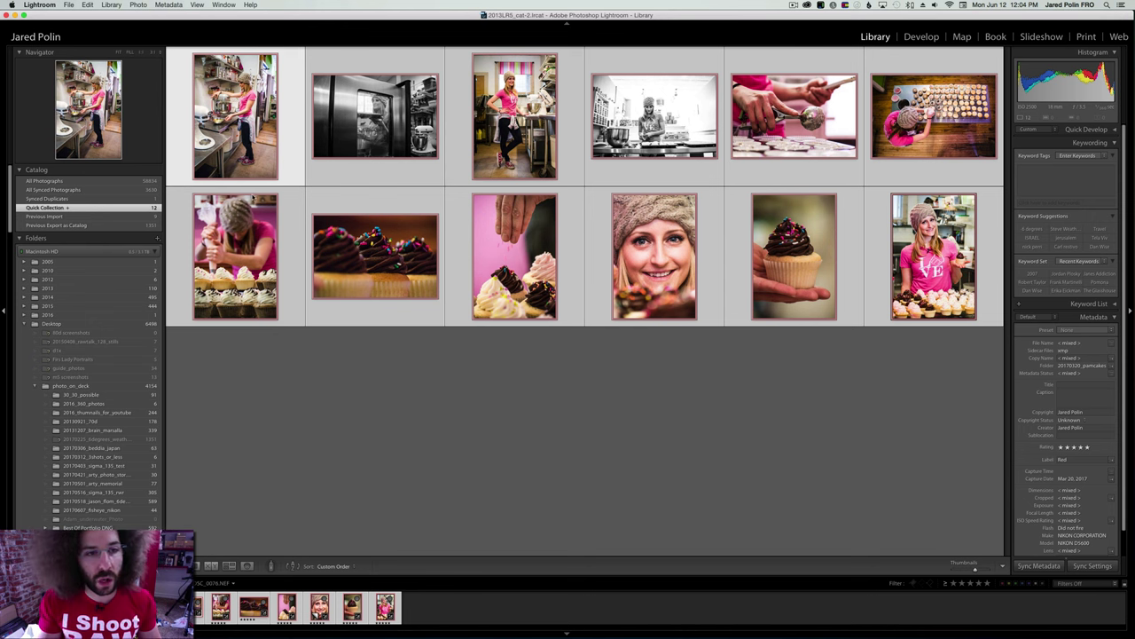
pyautogui.rightClick(369, 94)
pyautogui.moveTo(469, 337)
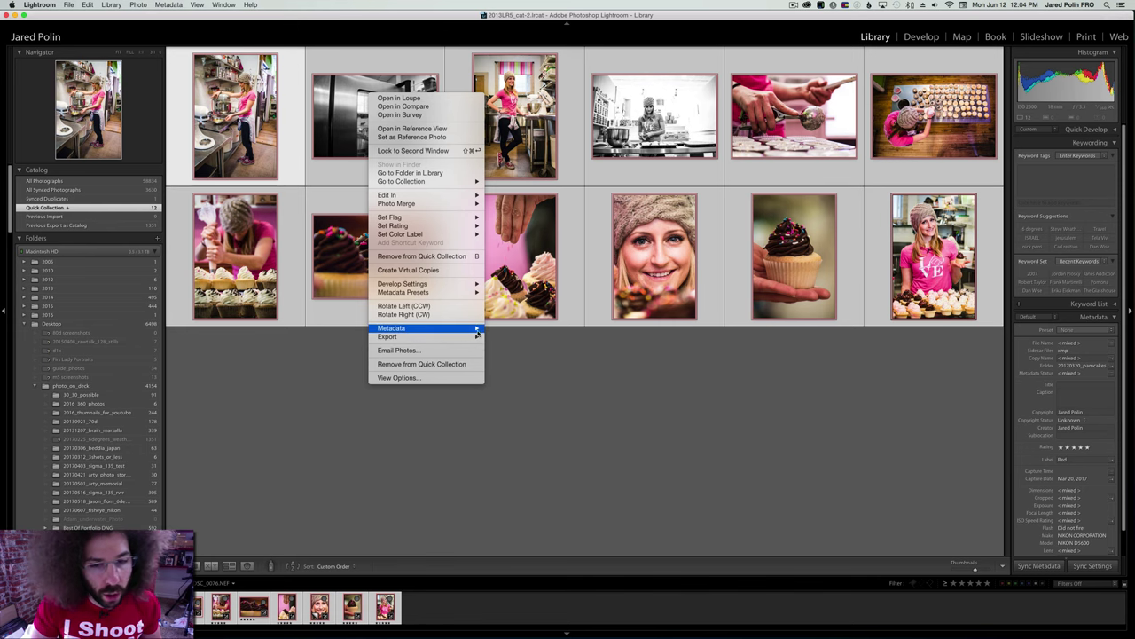
pyautogui.click(505, 336)
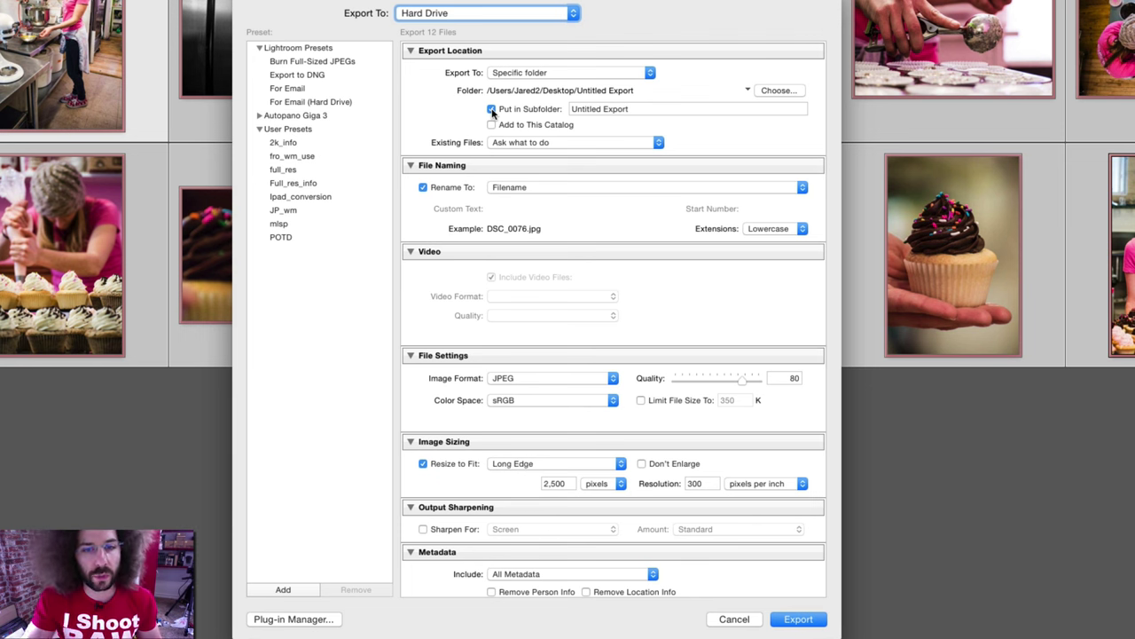
# Step: Review the export settings and keep Long Edge as the resize-to-fit option
pyautogui.scroll(-3, 537, 114)
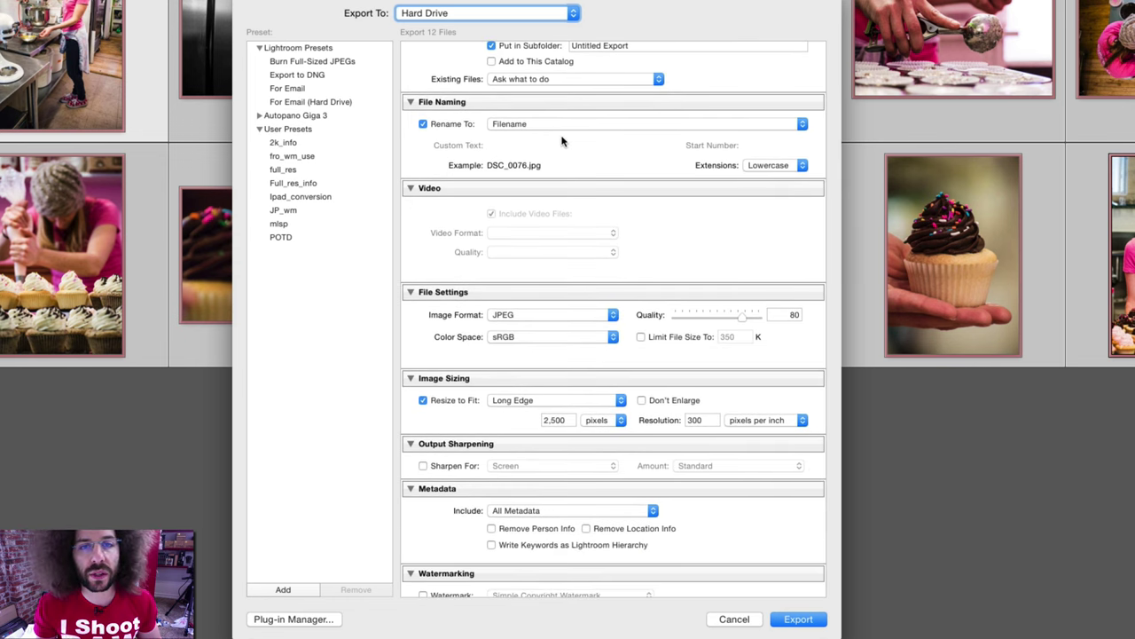
pyautogui.scroll(-4, 539, 134)
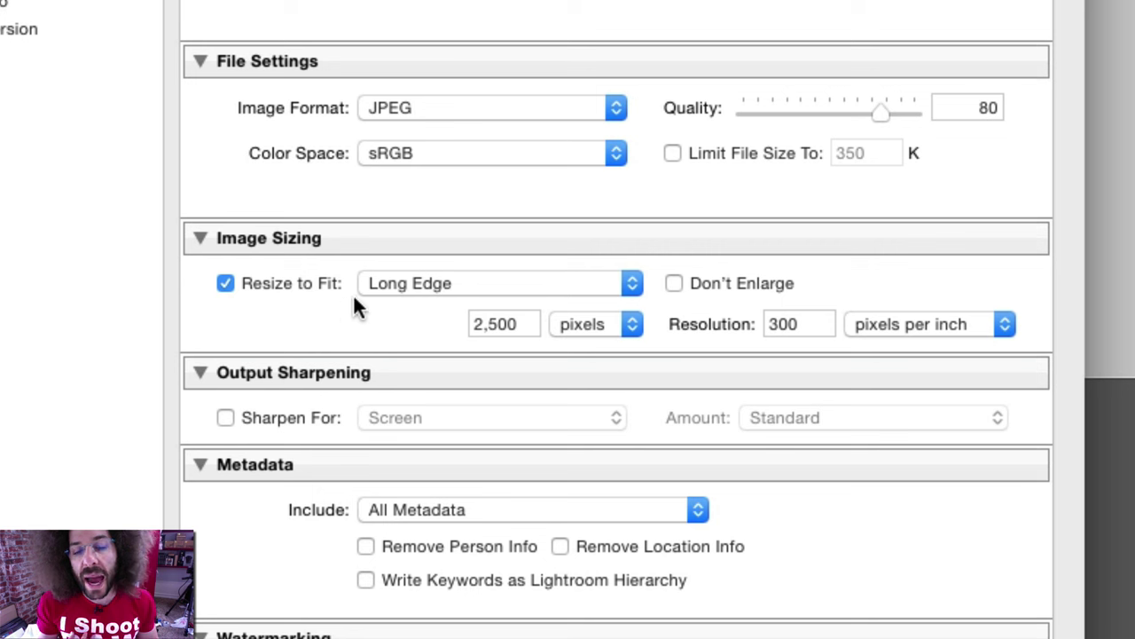
pyautogui.click(577, 282)
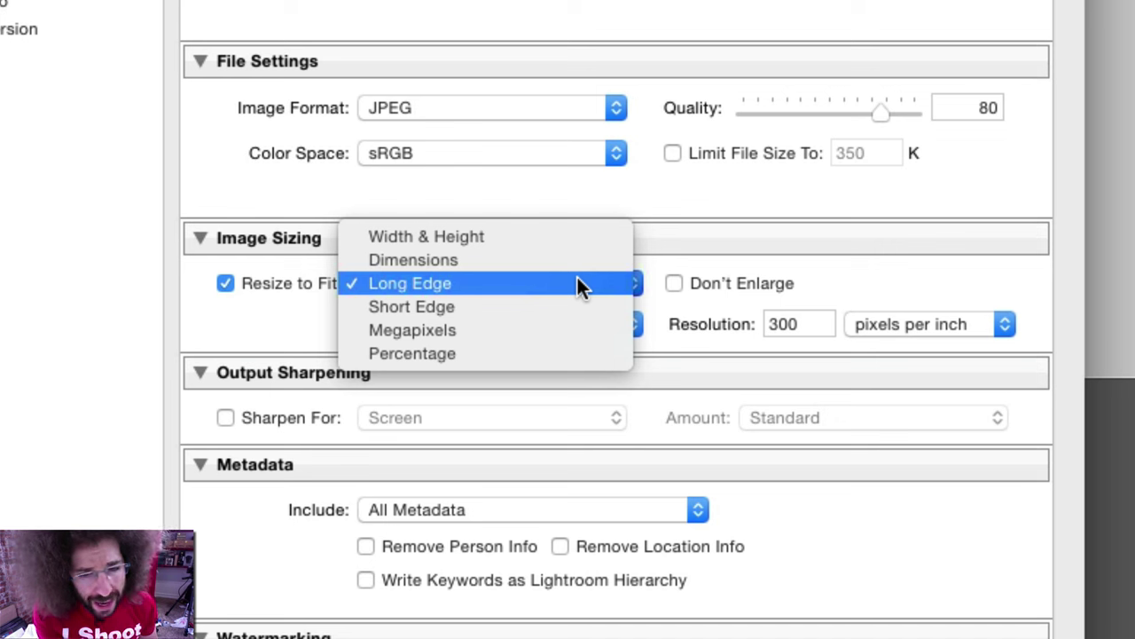
pyautogui.click(537, 282)
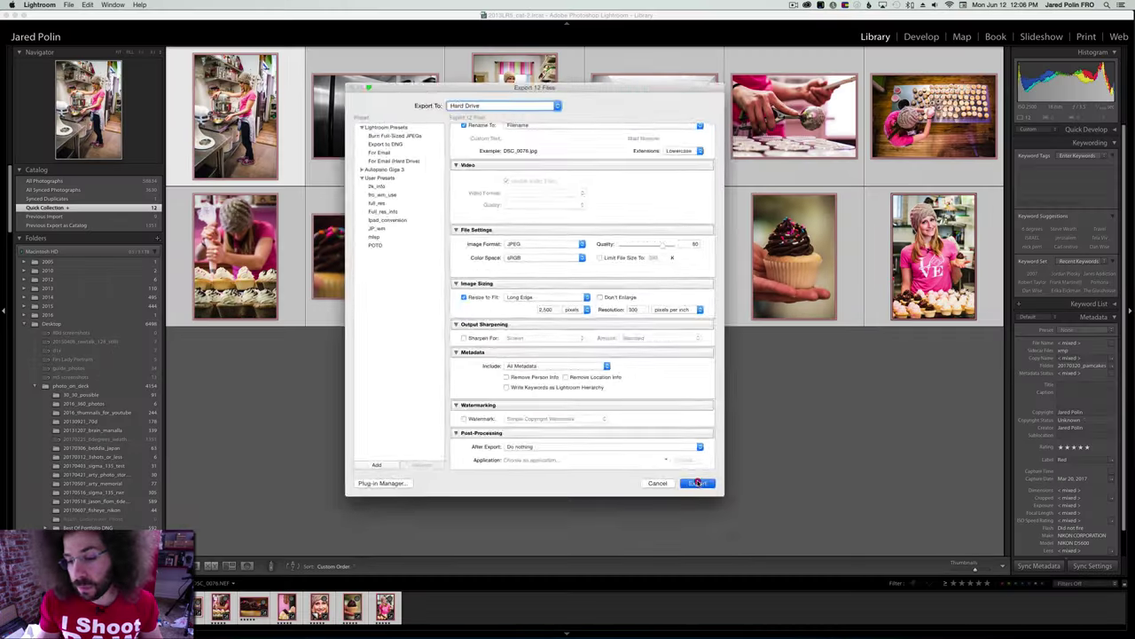
# Step: Export the photos to the Untitled Export folder, skipping the files that already exist
pyautogui.click(698, 479)
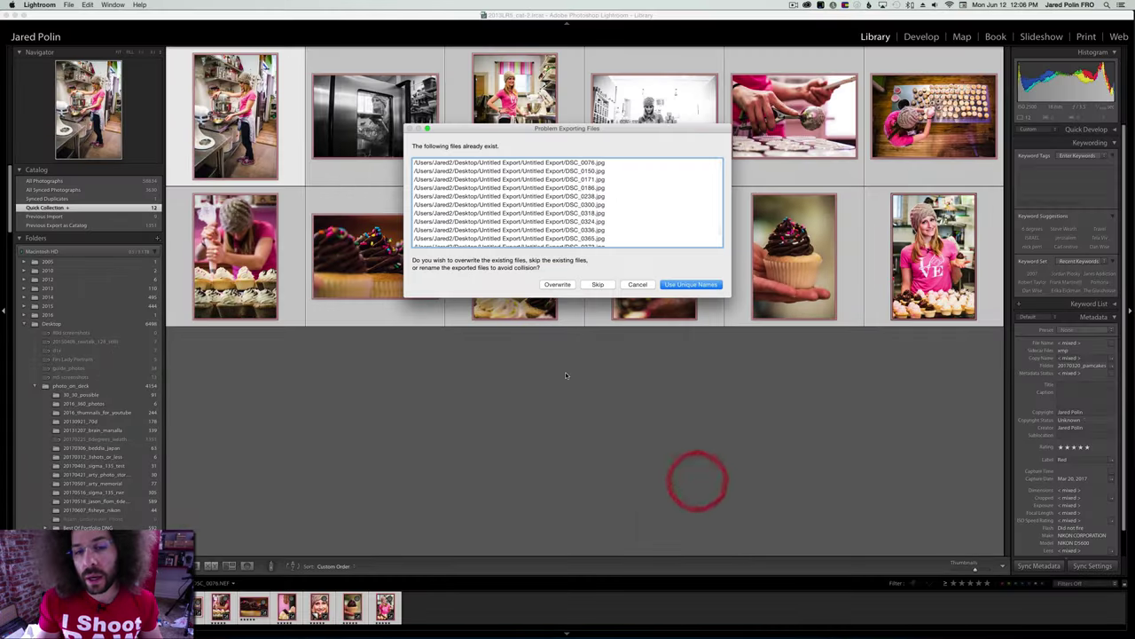
pyautogui.scroll(2, 531, 179)
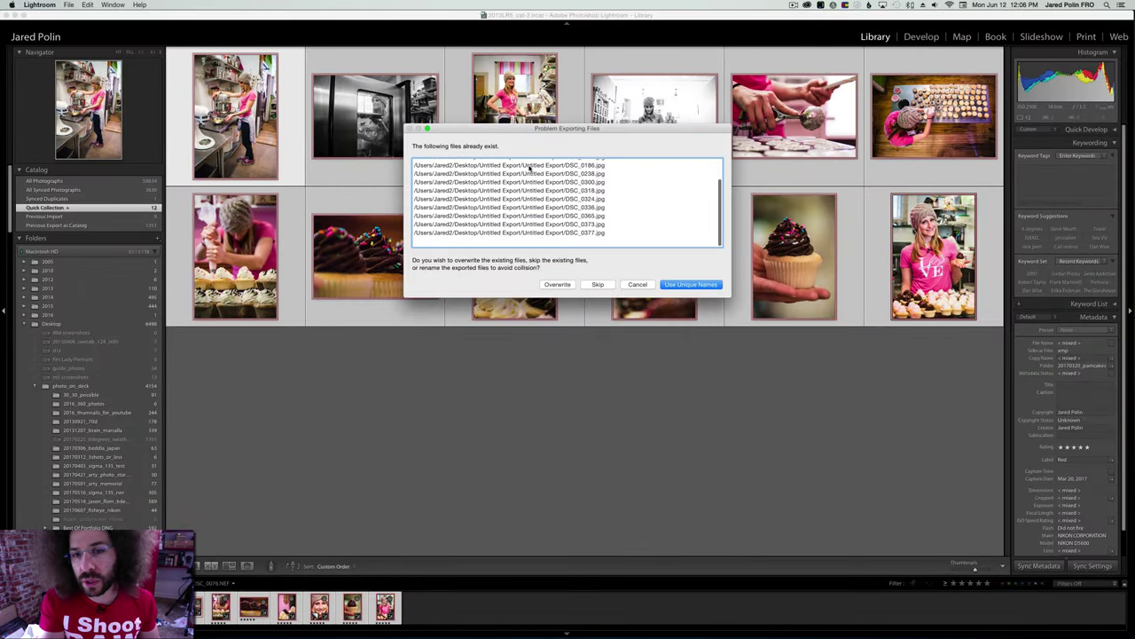
pyautogui.scroll(-1, 530, 187)
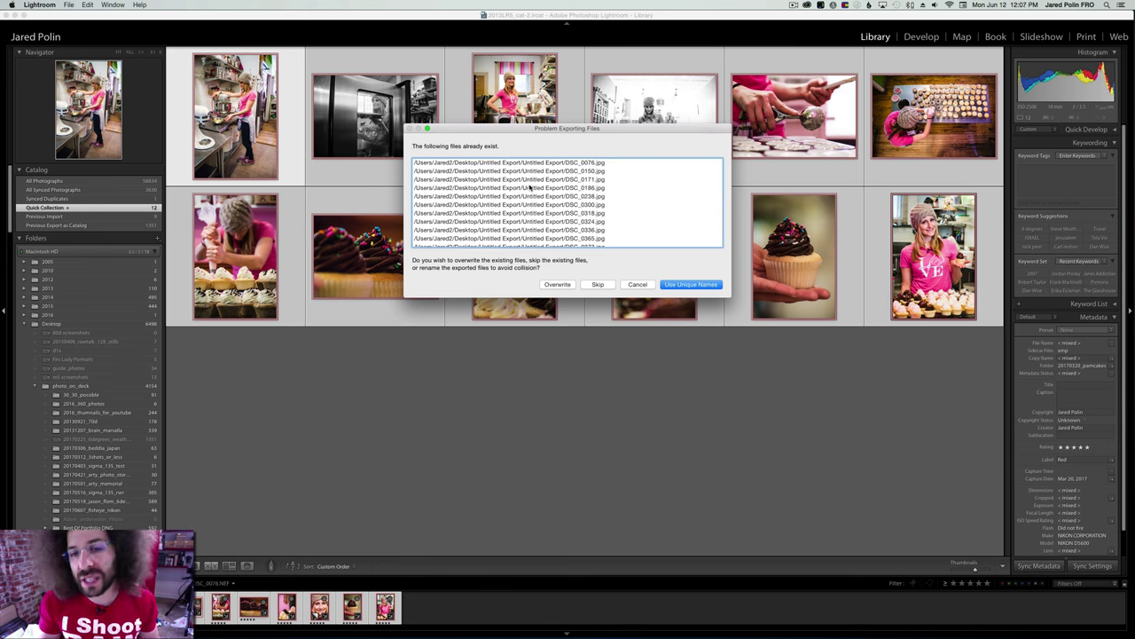
pyautogui.click(598, 284)
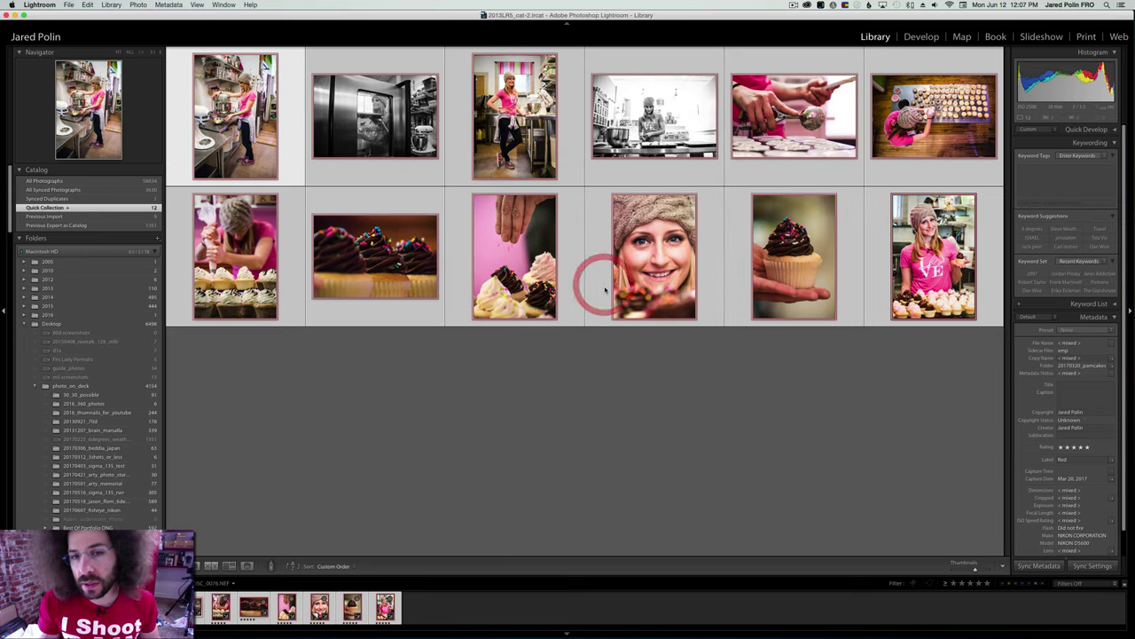
# Step: Switch to the Untitled Export folder in Finder and preview the exported JPEGs one after another, starting with DSC_0373.jpg
pyautogui.hotkey('ctrl', 'Up')
pyautogui.click(1037, 448)
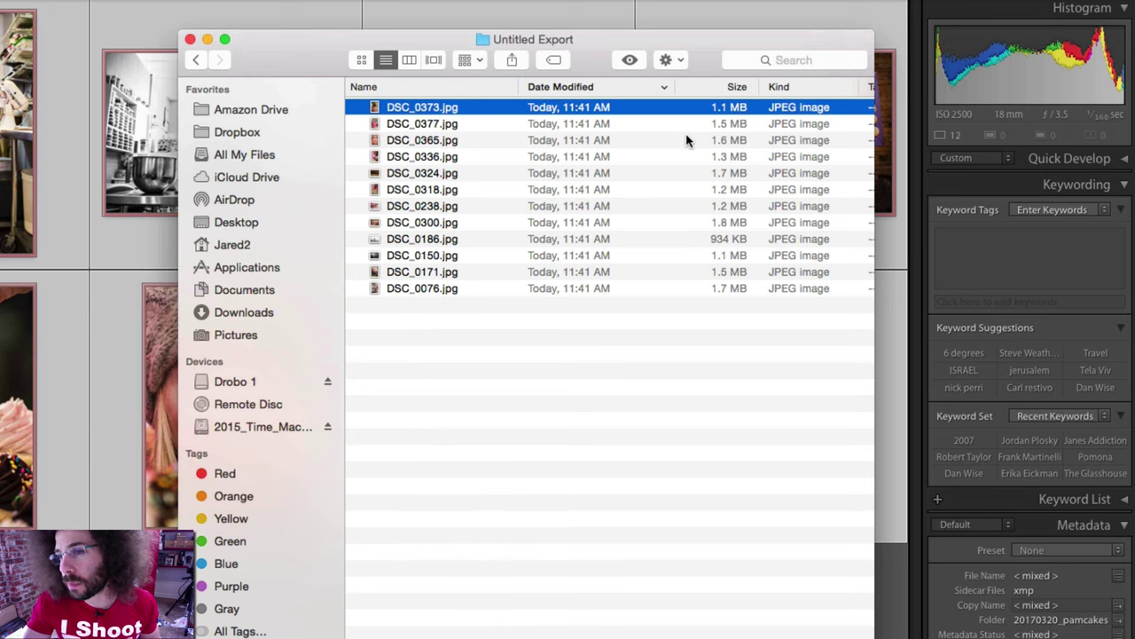
pyautogui.doubleClick(666, 107)
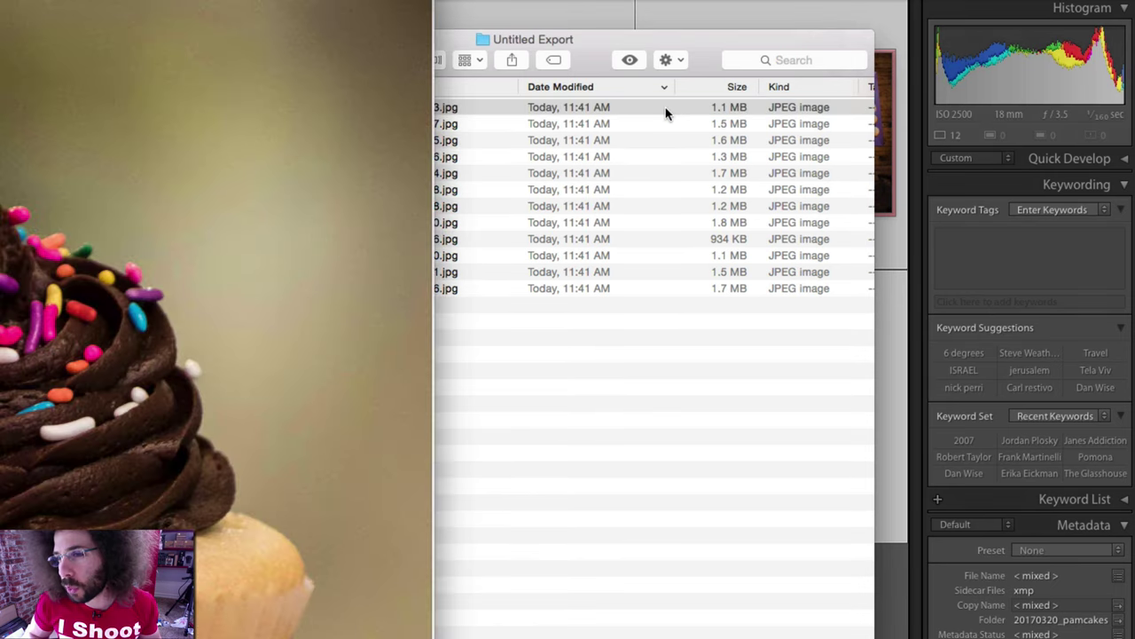
pyautogui.press('Down')
pyautogui.press('Down')
pyautogui.press('Down')
pyautogui.press('Down')
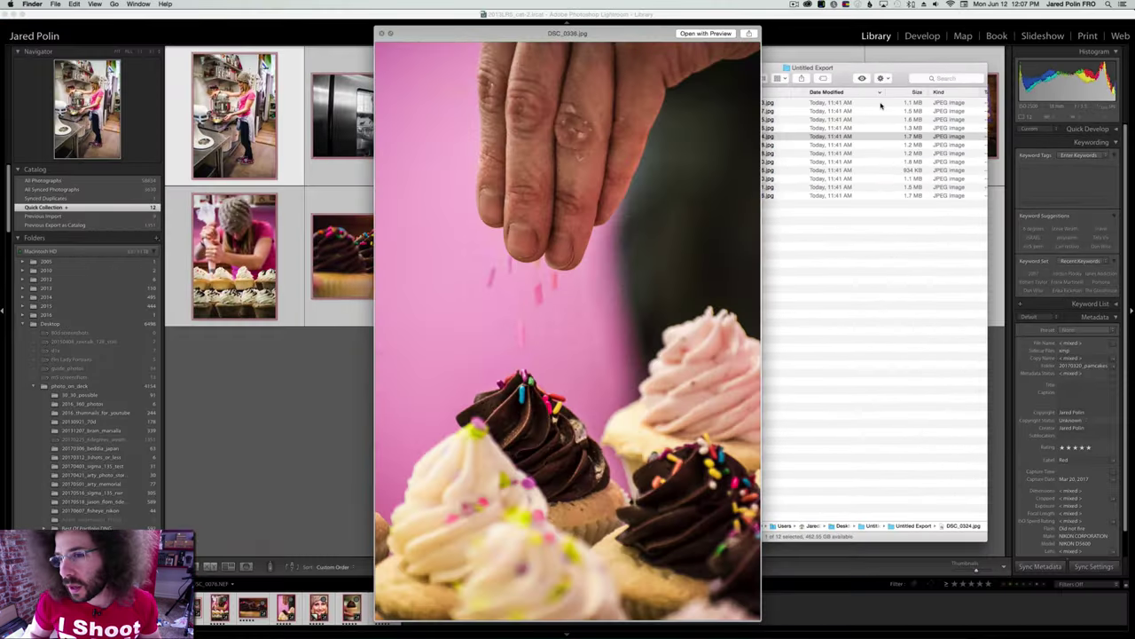
pyautogui.press('Down')
pyautogui.press('Down')
pyautogui.press('space')
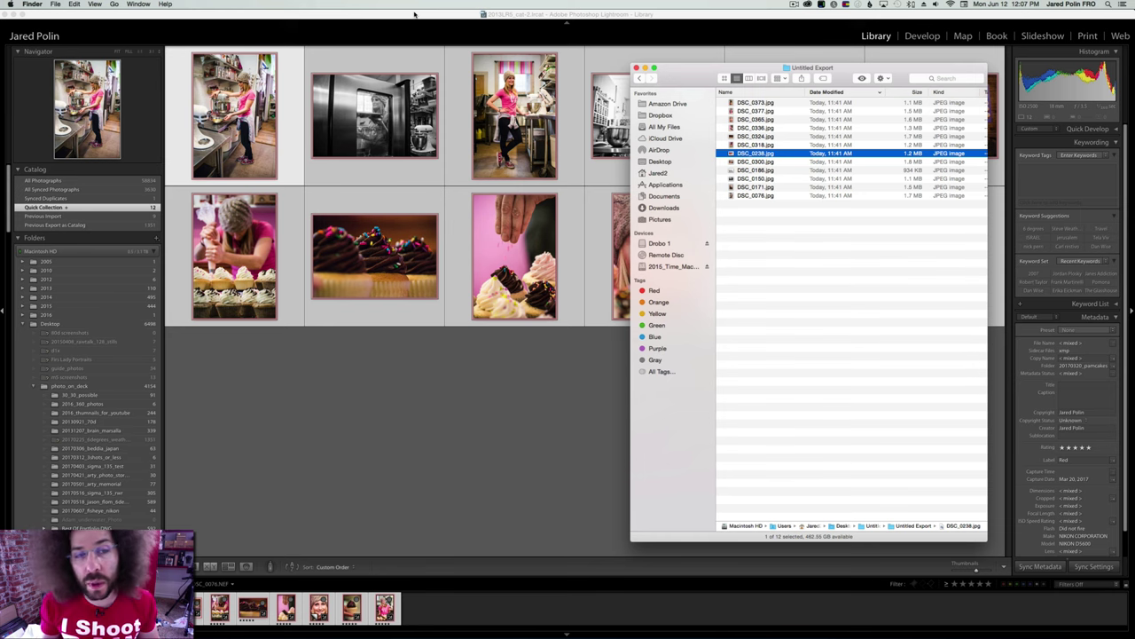
# Step: Switch to Chrome, bring up the Squarespace site's page list and enter the site past its cover page
pyautogui.click(413, 13)
pyautogui.hotkey('ctrl', 'Up')
pyautogui.click(270, 365)
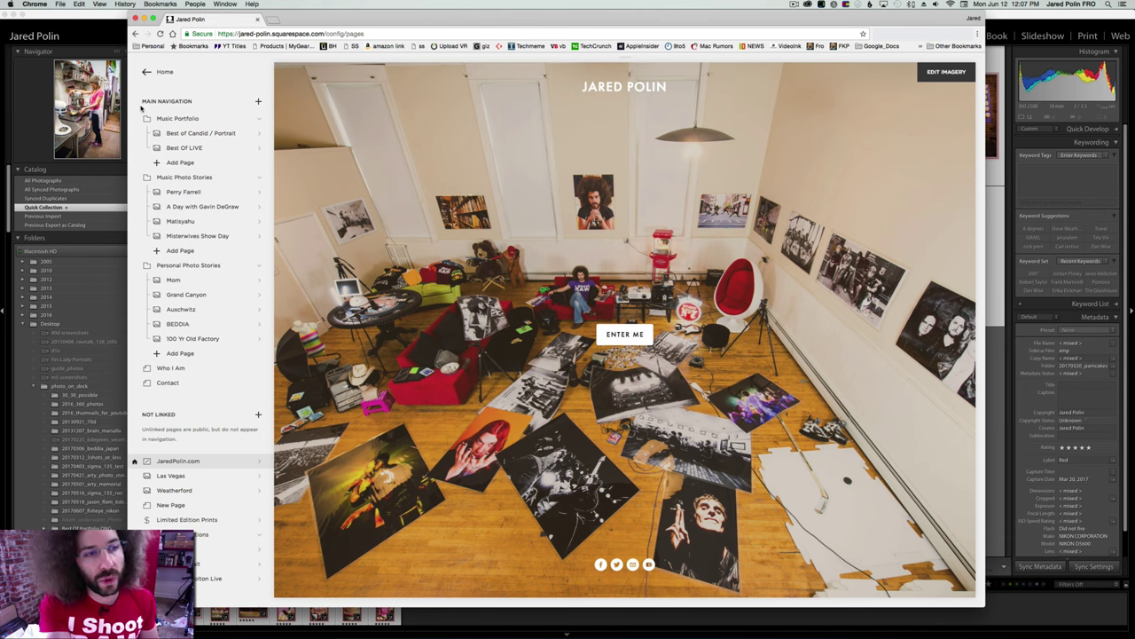
pyautogui.click(166, 74)
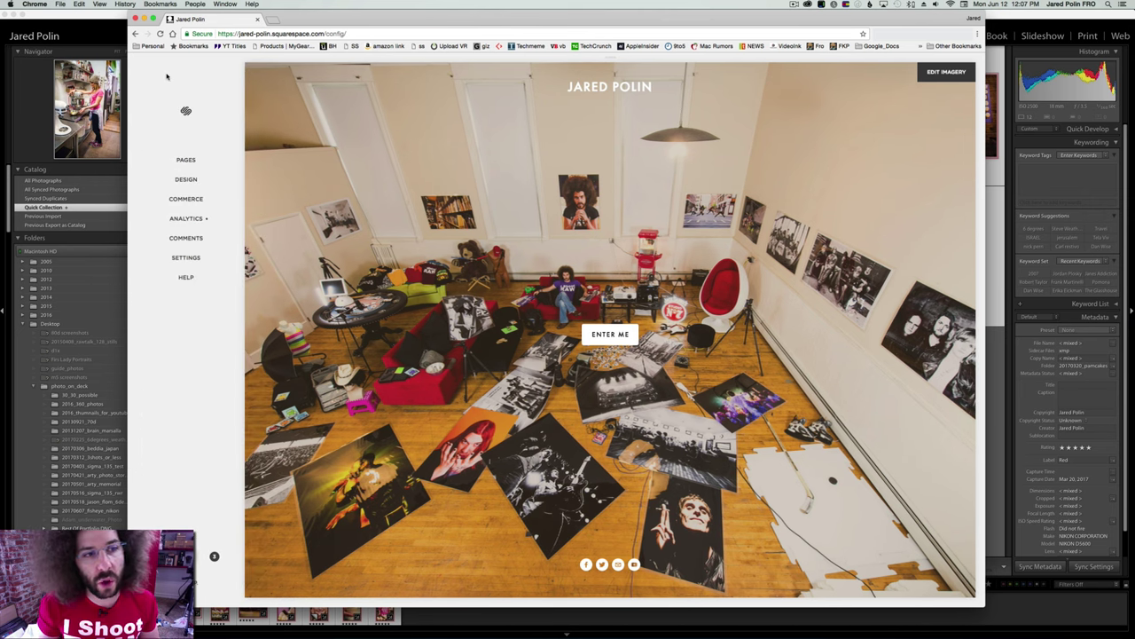
pyautogui.click(185, 160)
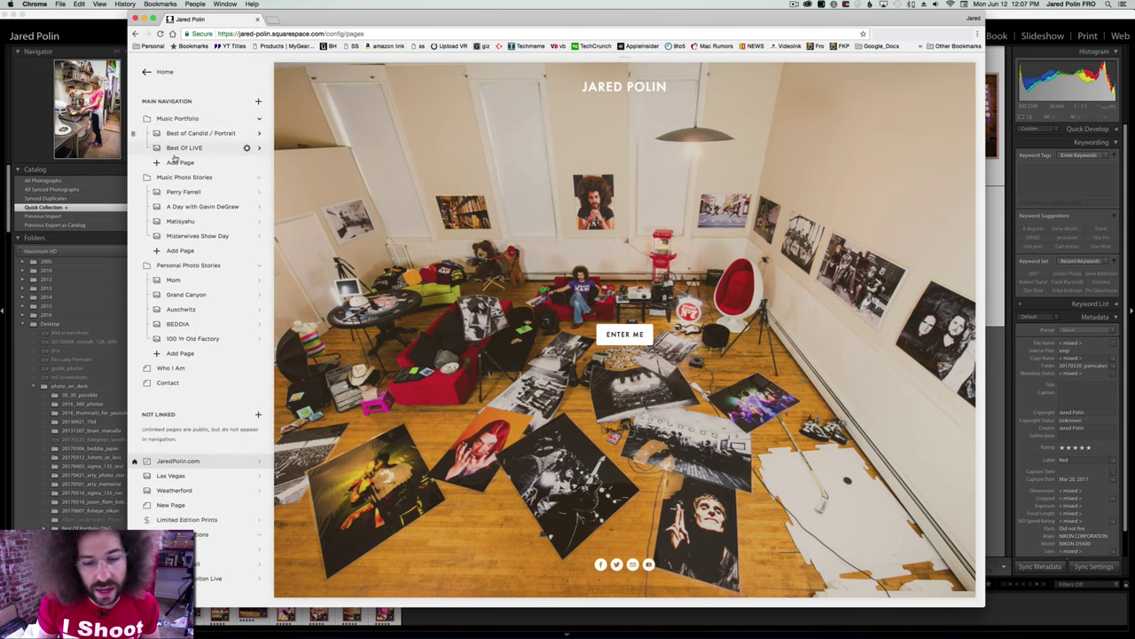
pyautogui.click(622, 331)
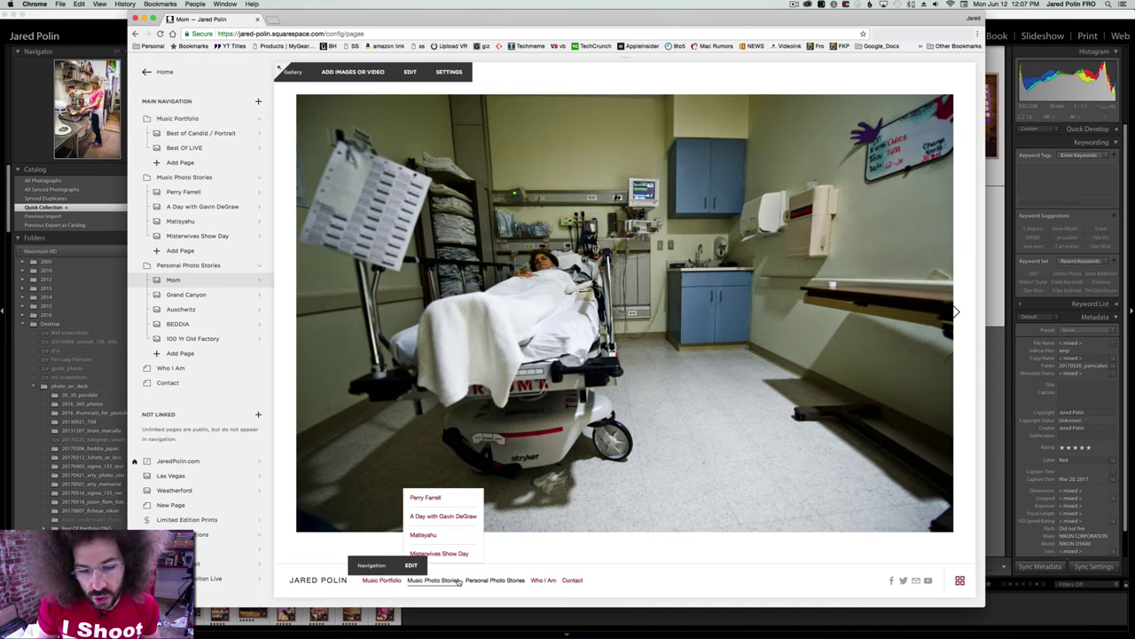
pyautogui.moveTo(489, 581)
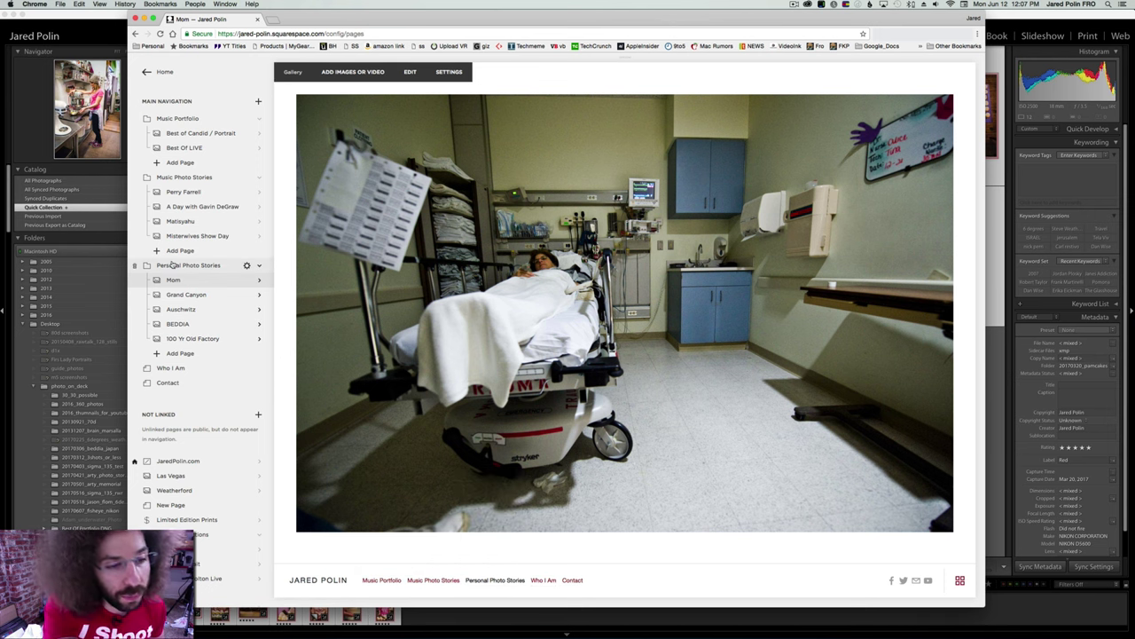
# Step: Add a gallery page named Pamcakes under Personal Photo Stories and open it
pyautogui.click(184, 354)
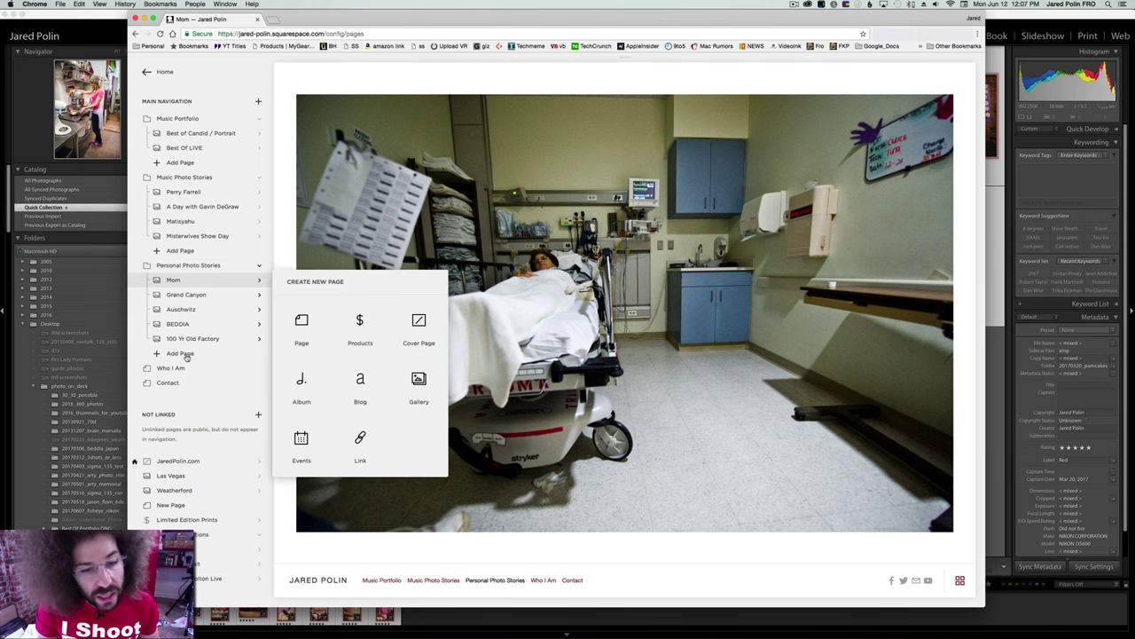
pyautogui.click(419, 383)
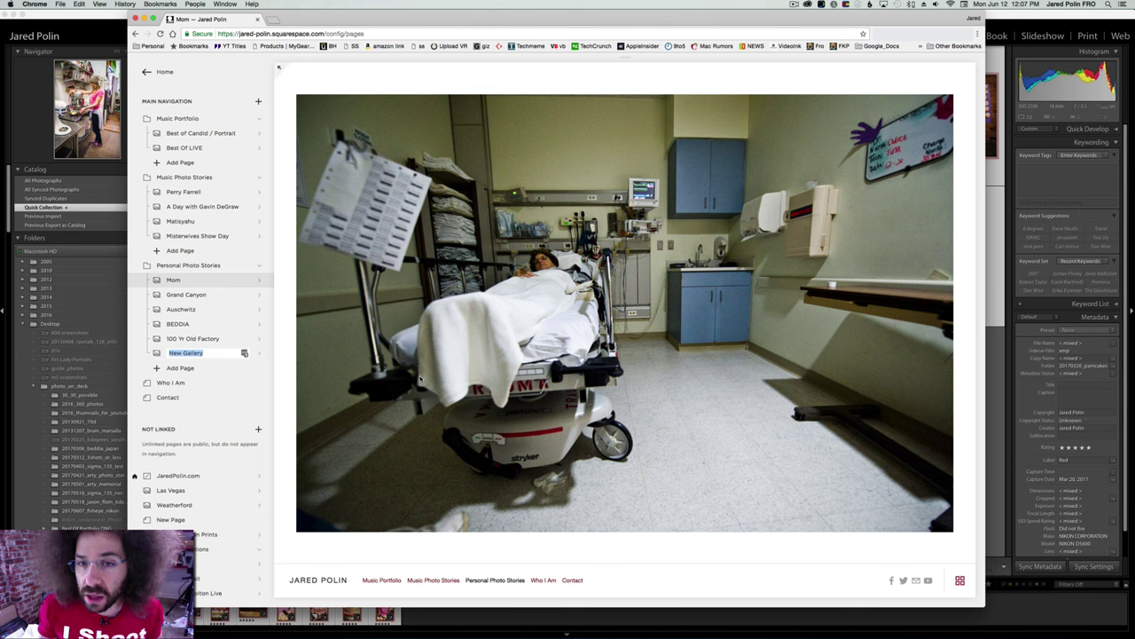
pyautogui.write('Pam')
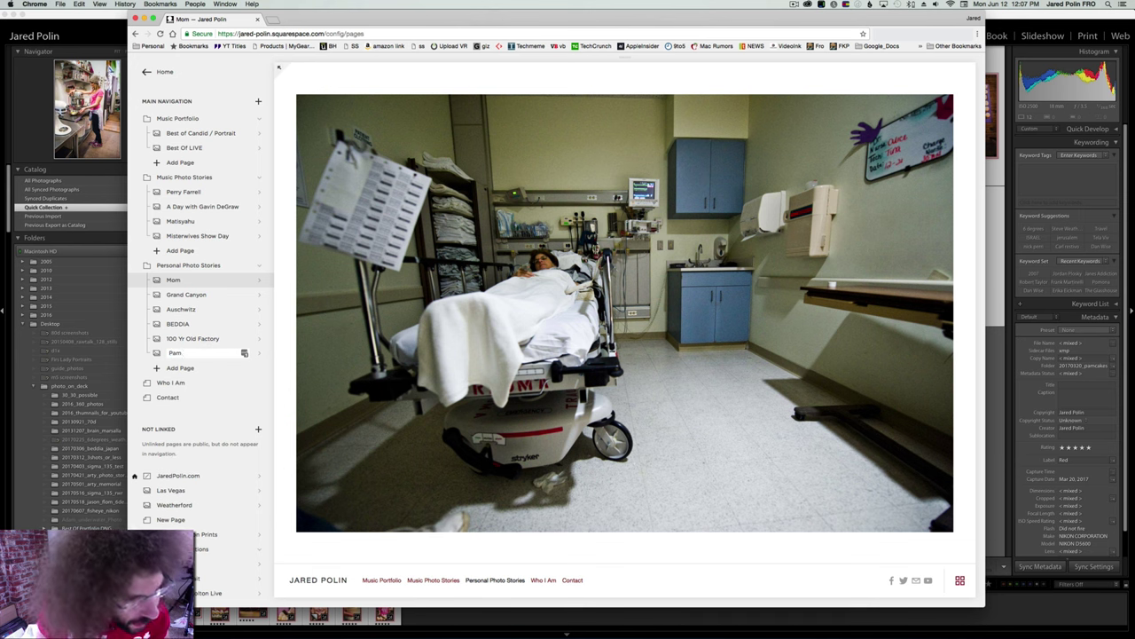
pyautogui.press('Return')
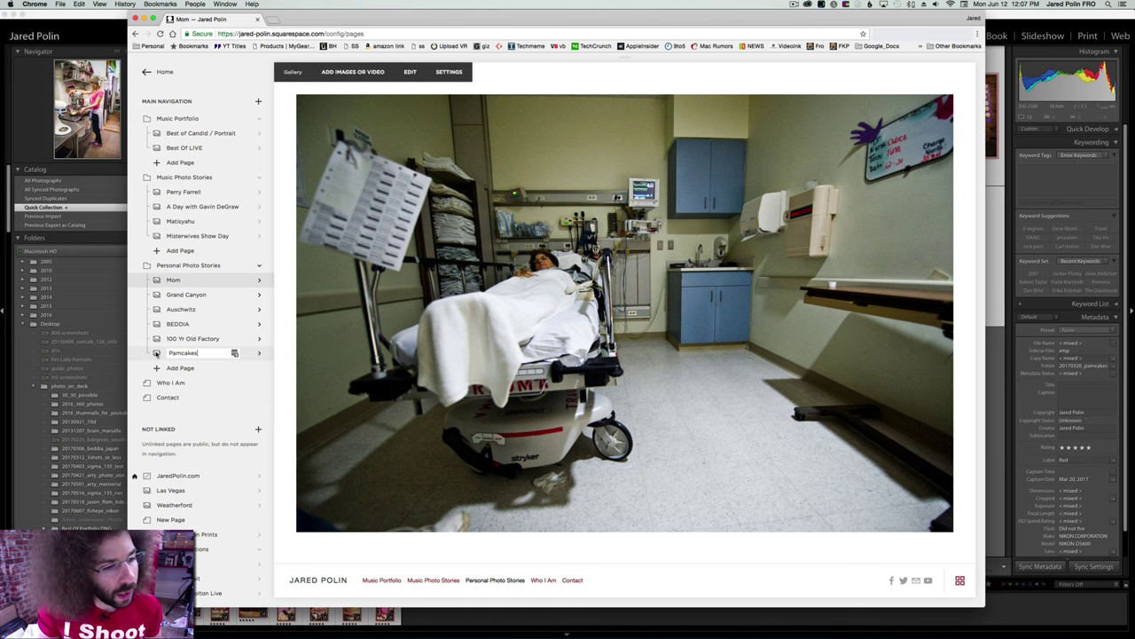
pyautogui.click(157, 352)
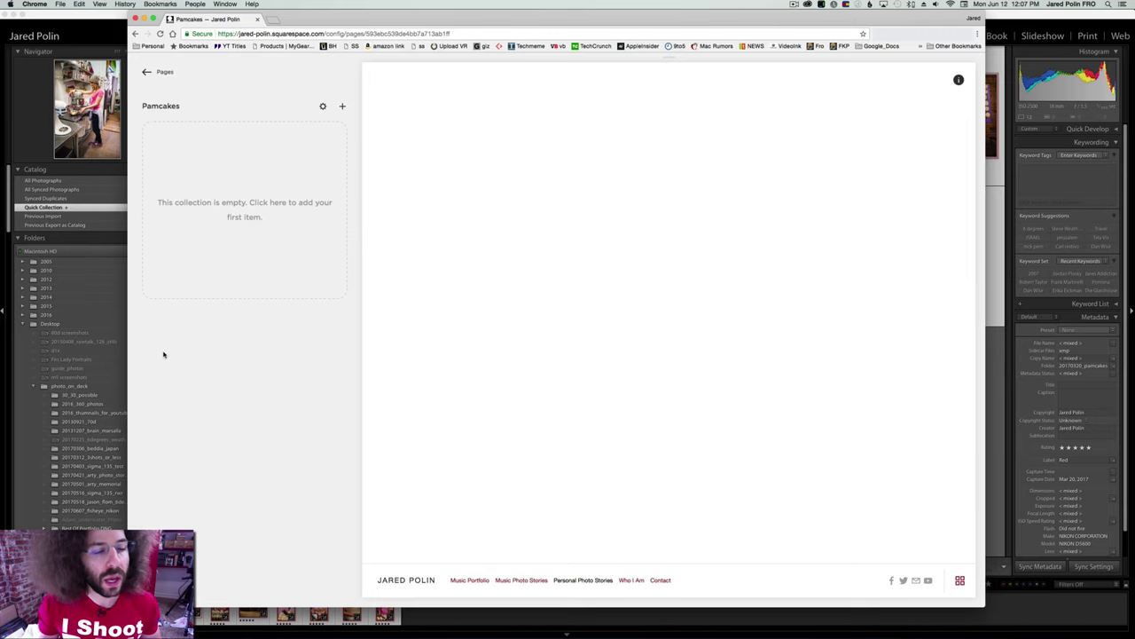
# Step: Upload all twelve JPEGs from Finder's Untitled Export folder into the empty Pamcakes gallery and return to Chrome
pyautogui.moveTo(600, 334)
pyautogui.hotkey('ctrl', 'Up')
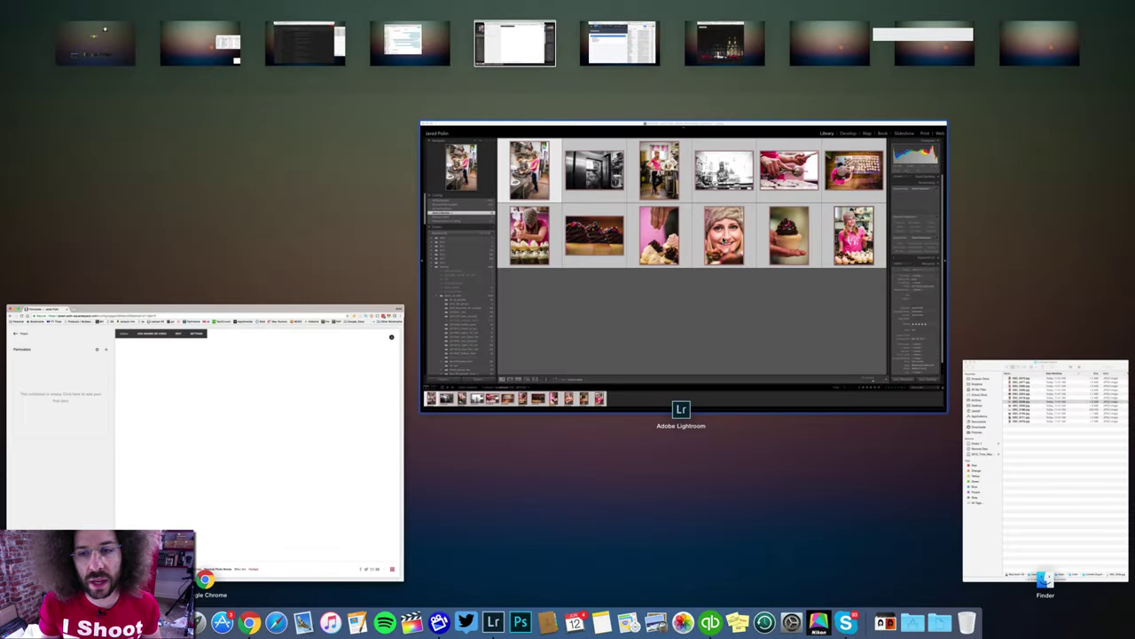
pyautogui.click(1055, 396)
pyautogui.click(750, 195)
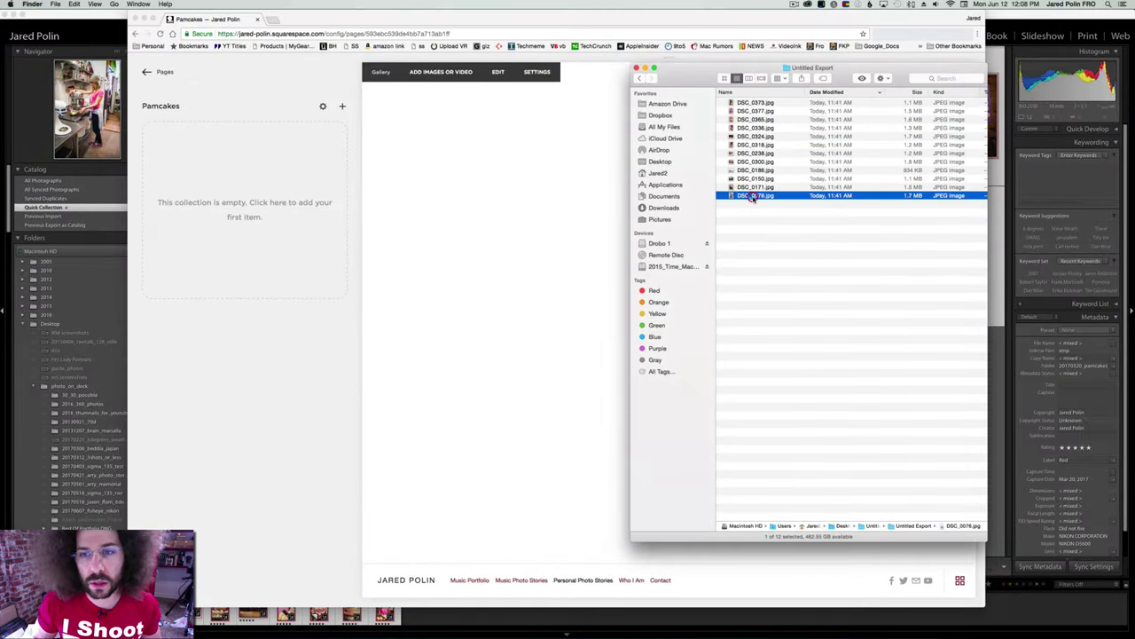
pyautogui.keyDown('shift'); pyautogui.click(745, 102); pyautogui.keyUp('shift')
pyautogui.moveTo(765, 113); pyautogui.dragTo(266, 162)
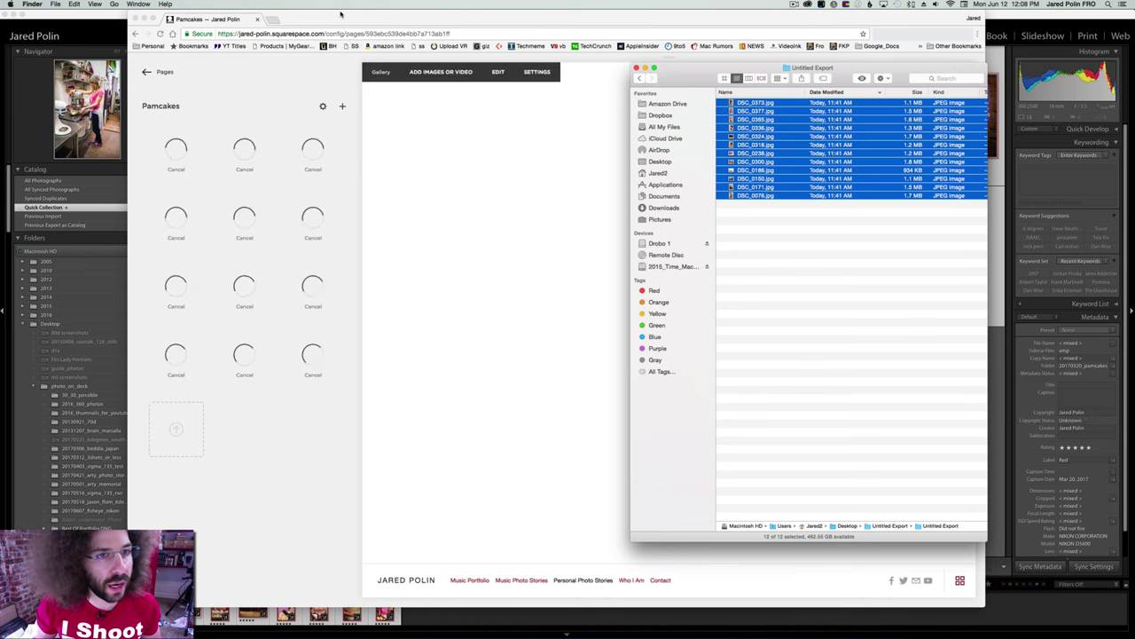
pyautogui.click(341, 14)
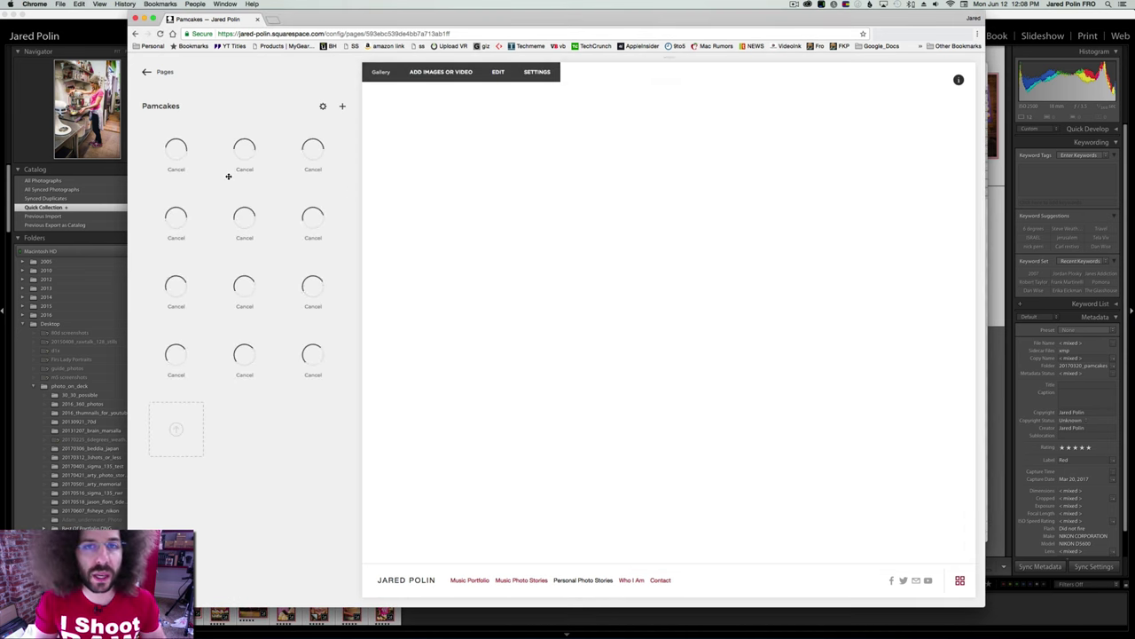
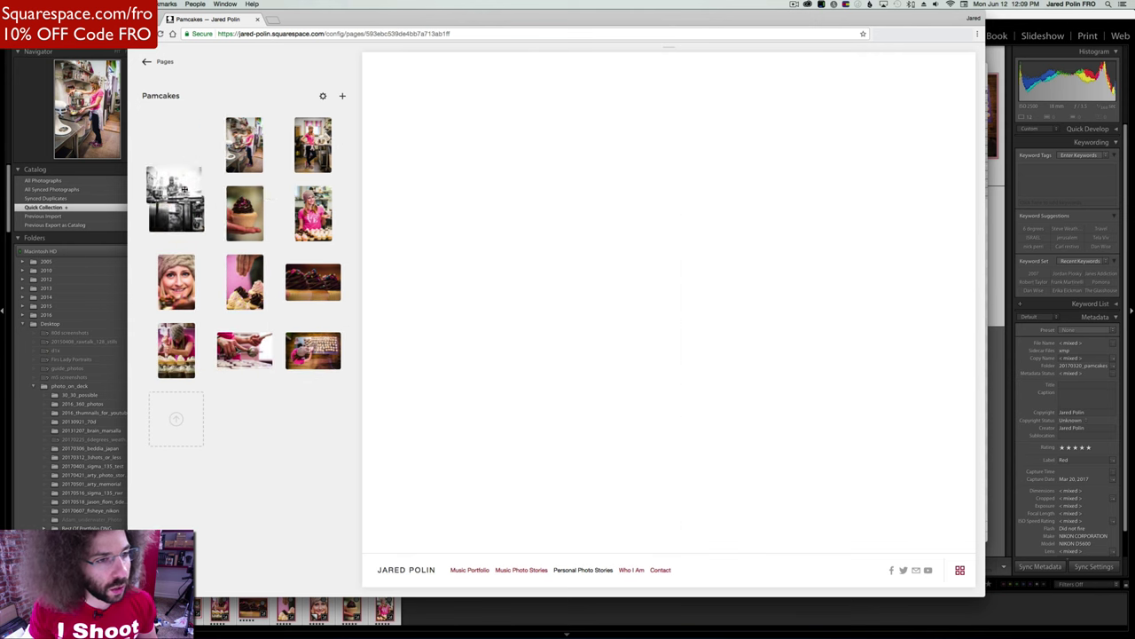
# Step: Reorder the gallery so the portrait of the woman in pink behind the cupcakes precedes the single chocolate cupcake photo
pyautogui.click(307, 226)
pyautogui.moveTo(307, 226); pyautogui.dragTo(261, 237)
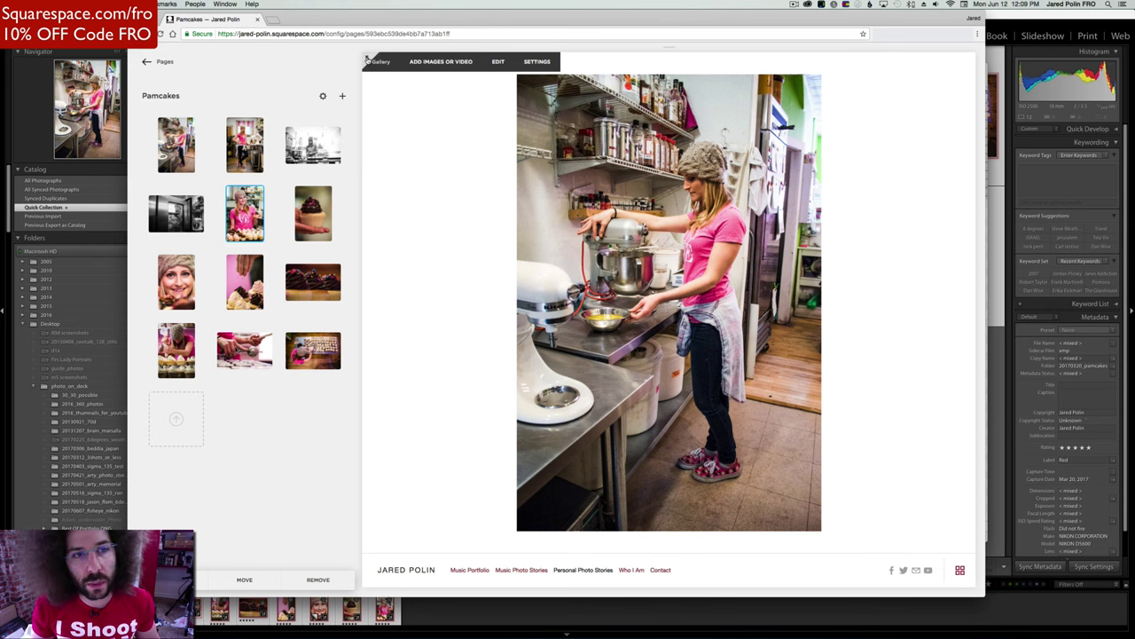
# Step: Expand the gallery to a full preview and check its layout in a narrow phone-sized and a wide browser window
pyautogui.click(366, 59)
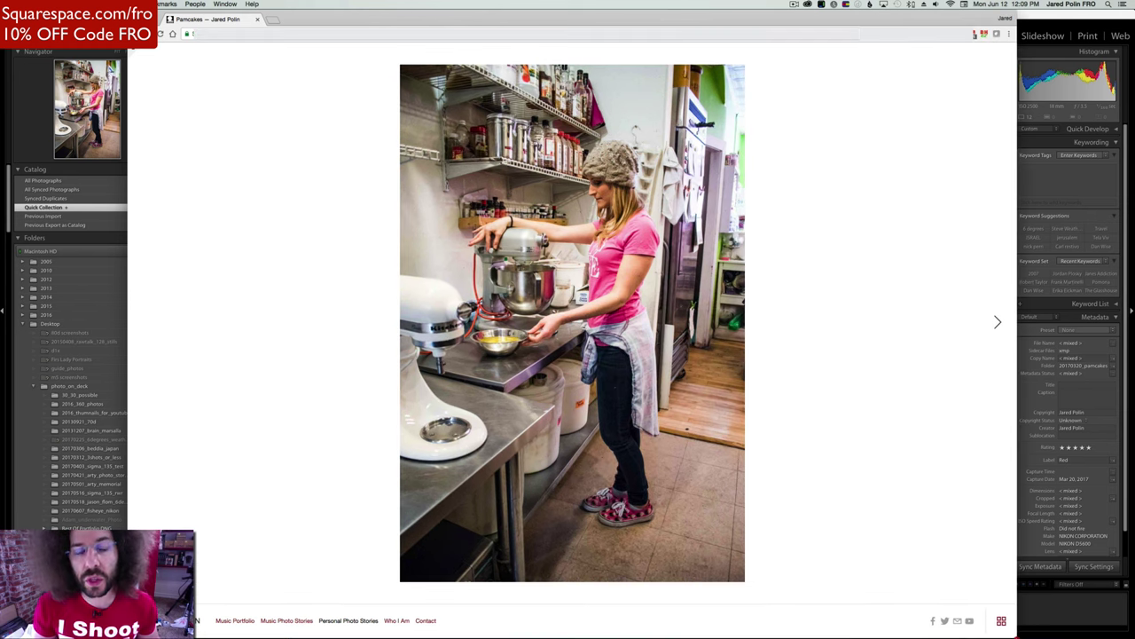
pyautogui.moveTo(1017, 632); pyautogui.dragTo(366, 487)
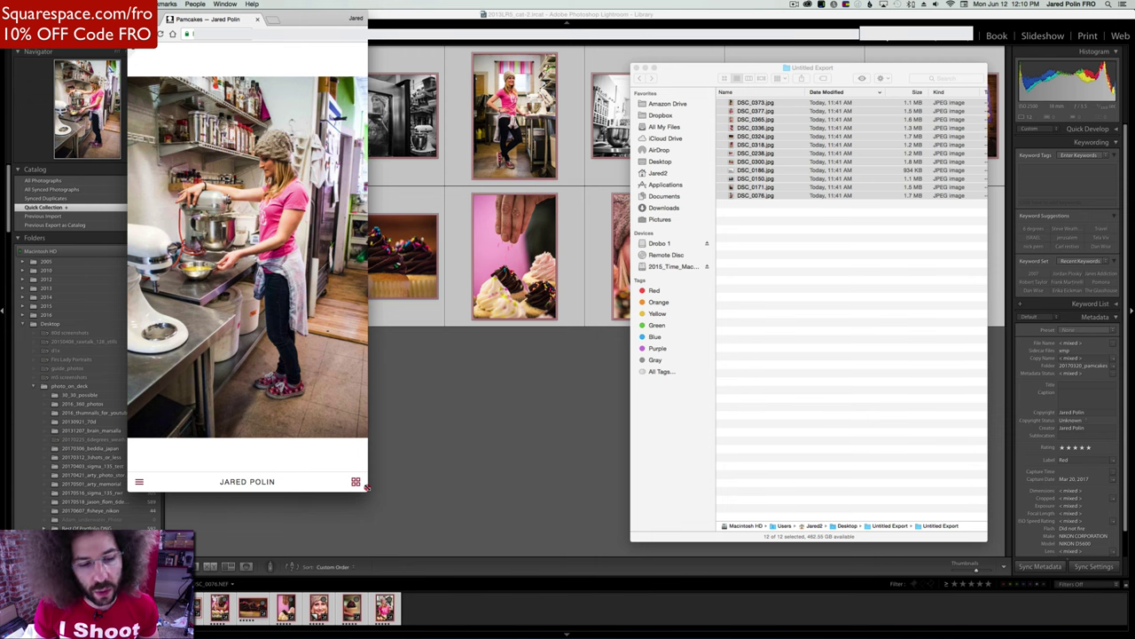
pyautogui.moveTo(366, 487); pyautogui.dragTo(970, 627)
# Step: Browse forward through the photos in the Pamcakes gallery preview
pyautogui.click(671, 601)
pyautogui.click(937, 316)
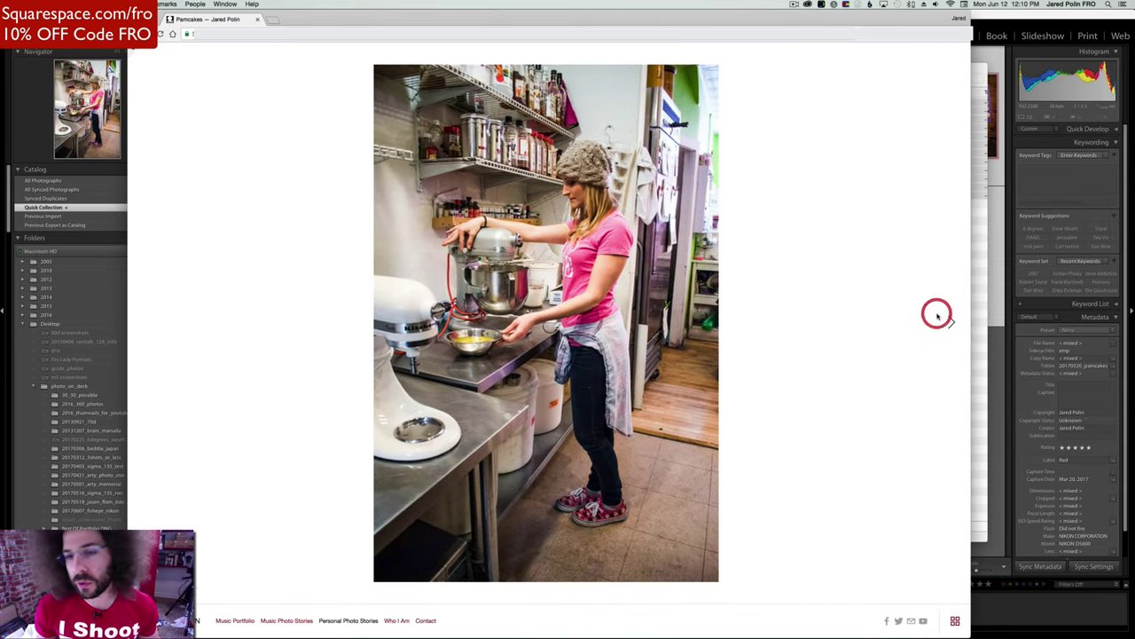
pyautogui.click(947, 318)
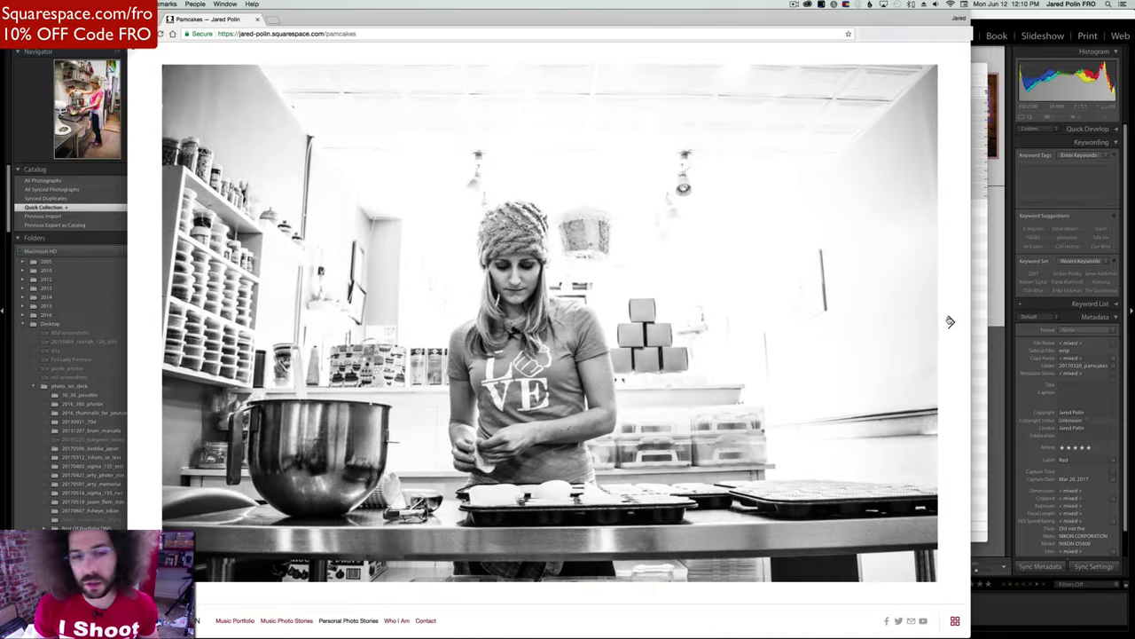
# Step: View the overhead cookie-table photo from the Pamcakes thumbnail overview, check the Personal Photo Stories menu, and return to the page list
pyautogui.click(946, 318)
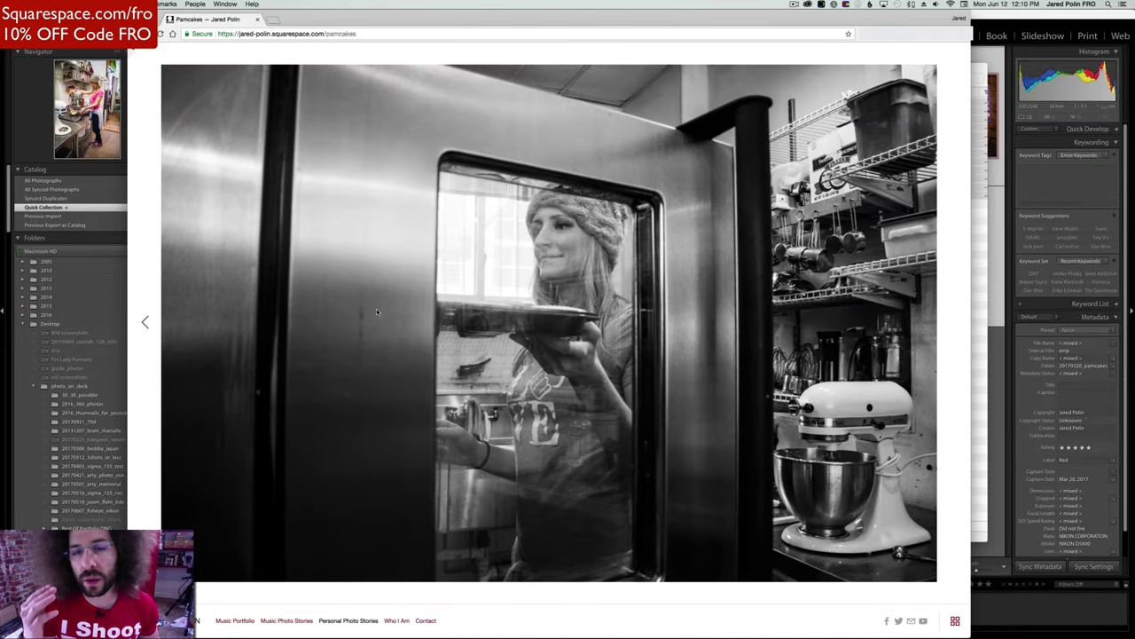
pyautogui.click(956, 621)
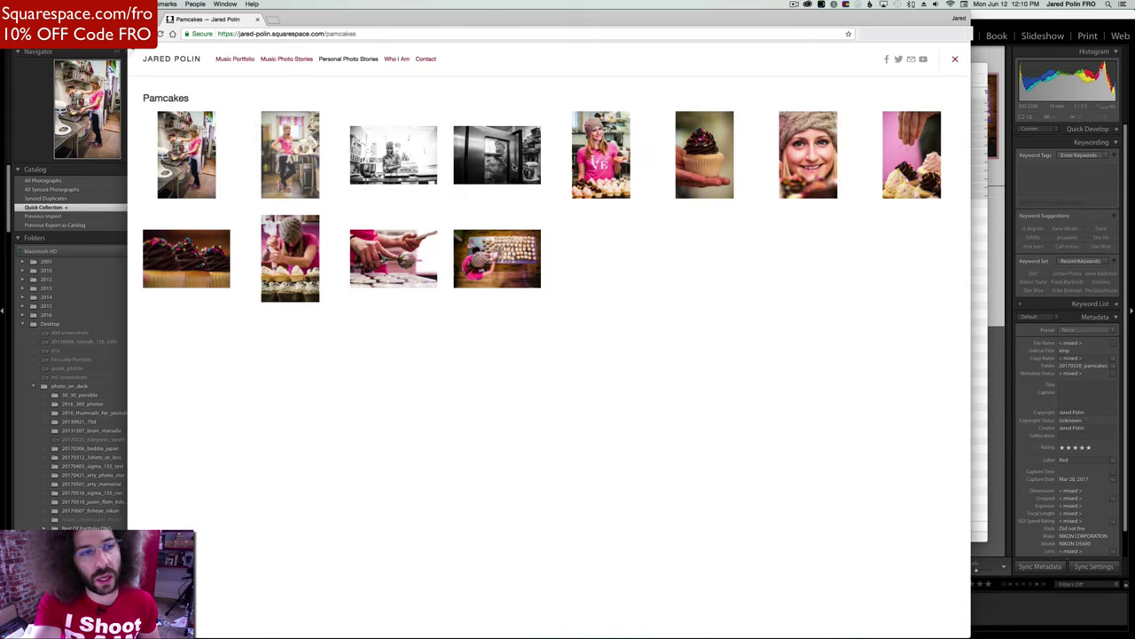
pyautogui.click(485, 258)
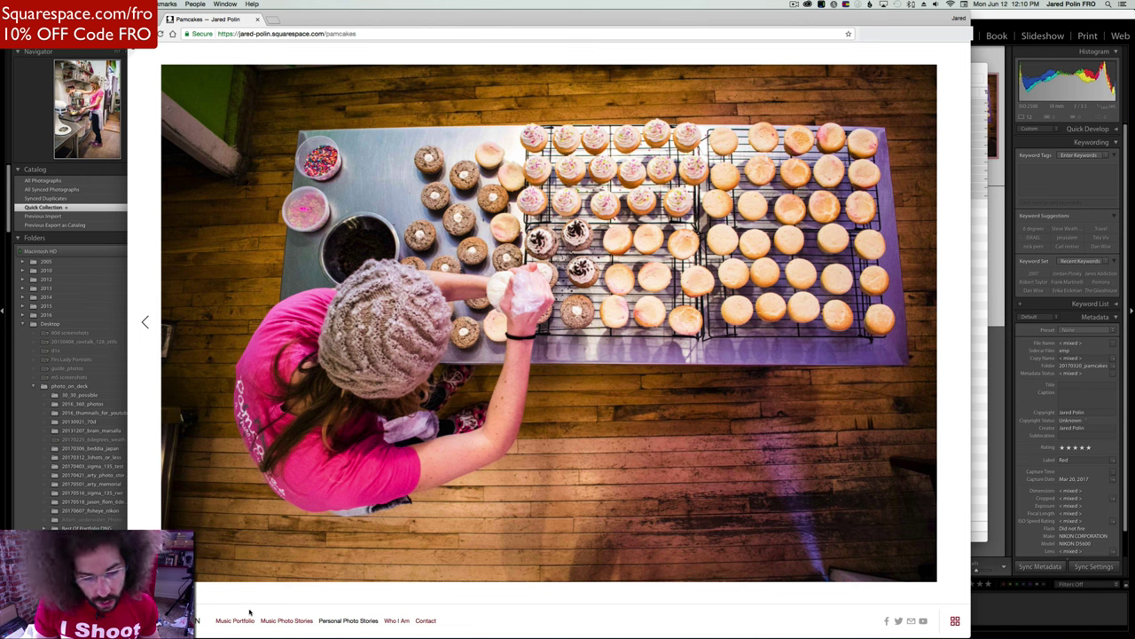
pyautogui.moveTo(355, 622)
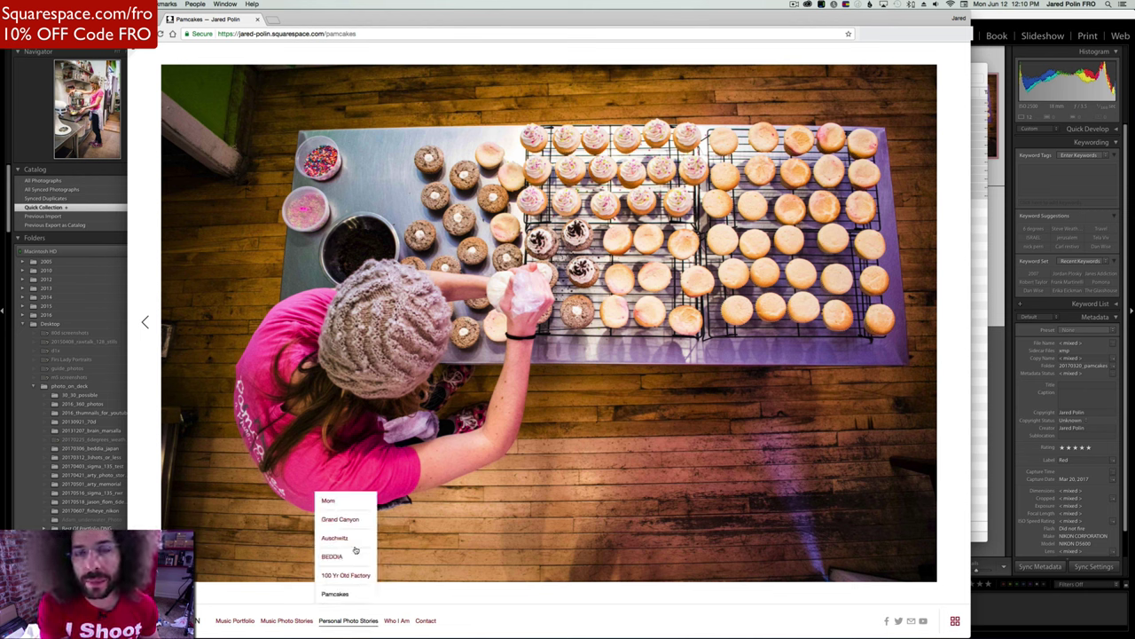
pyautogui.click(136, 55)
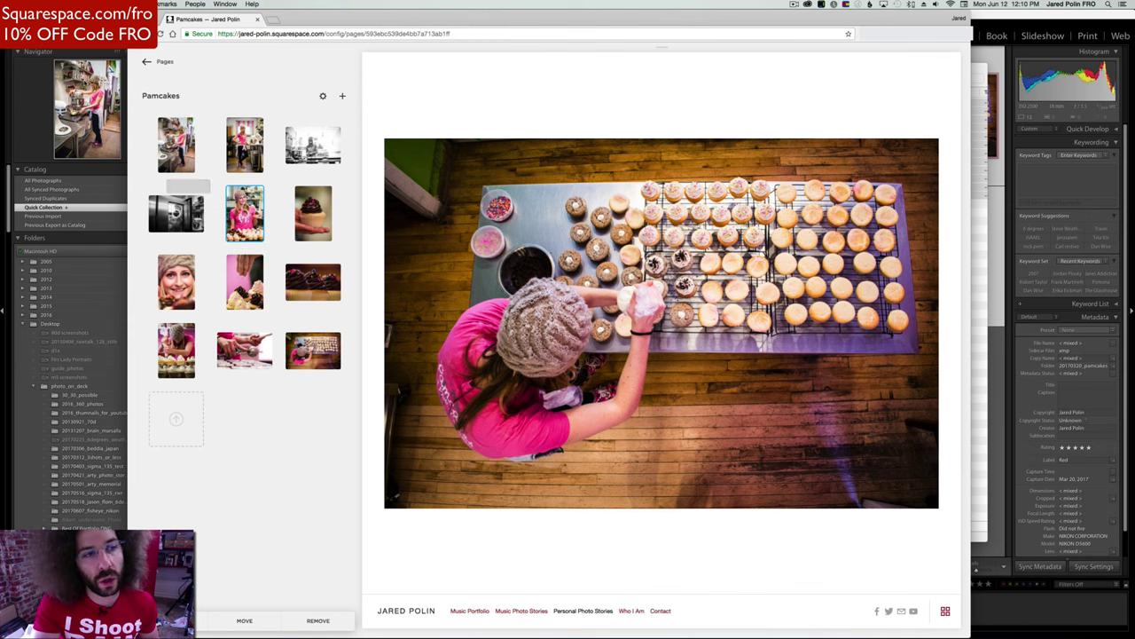
pyautogui.click(158, 69)
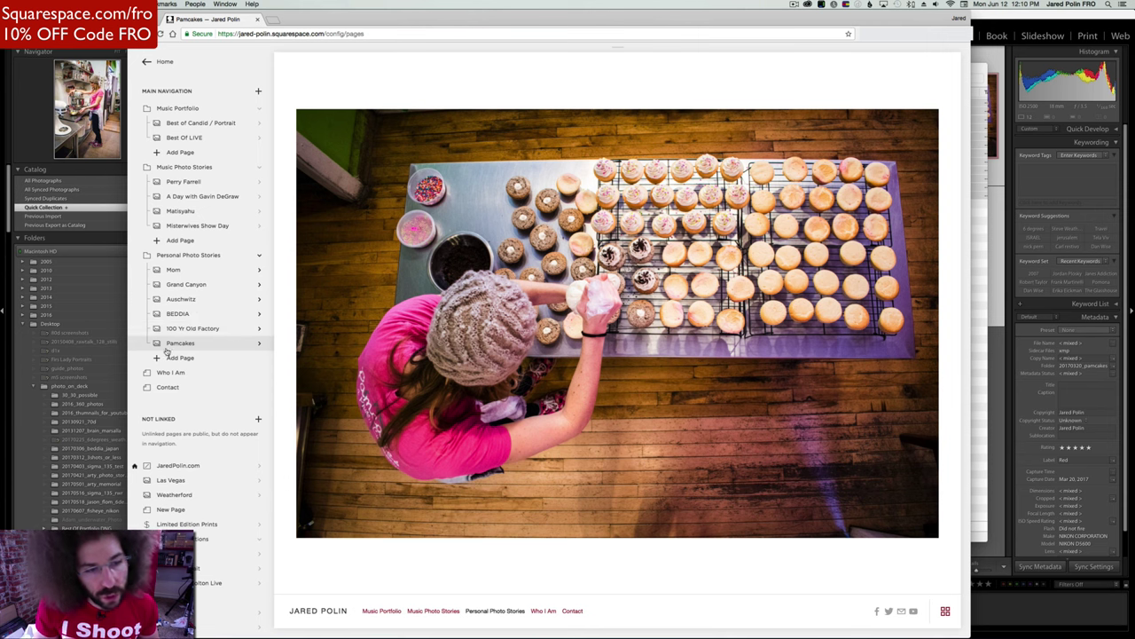
# Step: Move the Pamcakes gallery from Personal Photo Stories to the end of Music Photo Stories and check the site navigation
pyautogui.moveTo(167, 349); pyautogui.dragTo(172, 236)
pyautogui.click(172, 238)
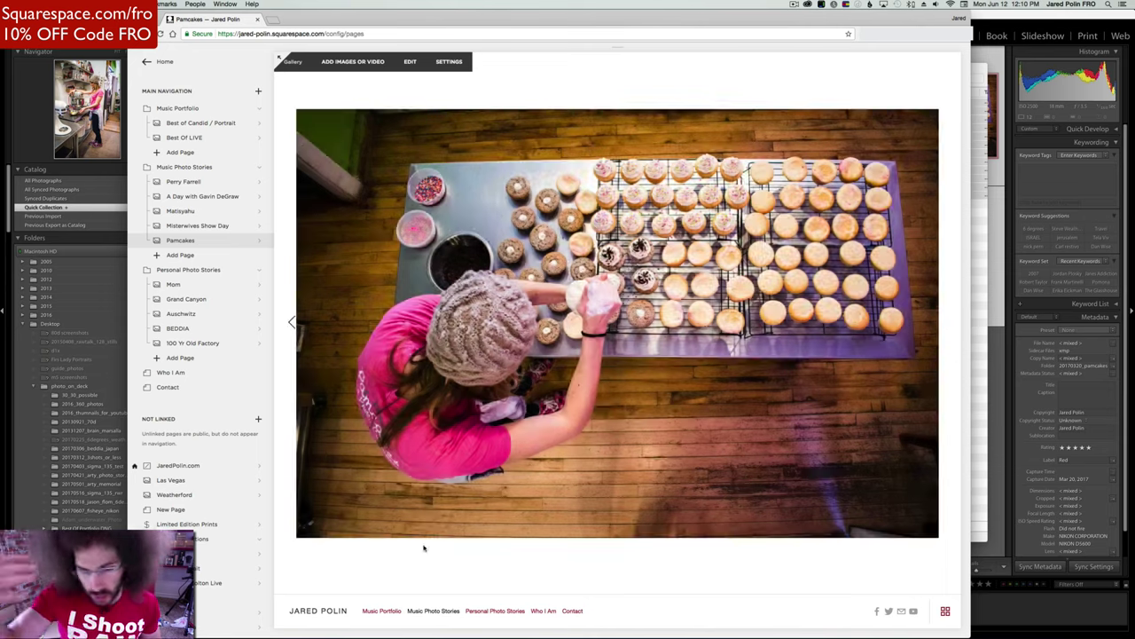
pyautogui.moveTo(433, 610)
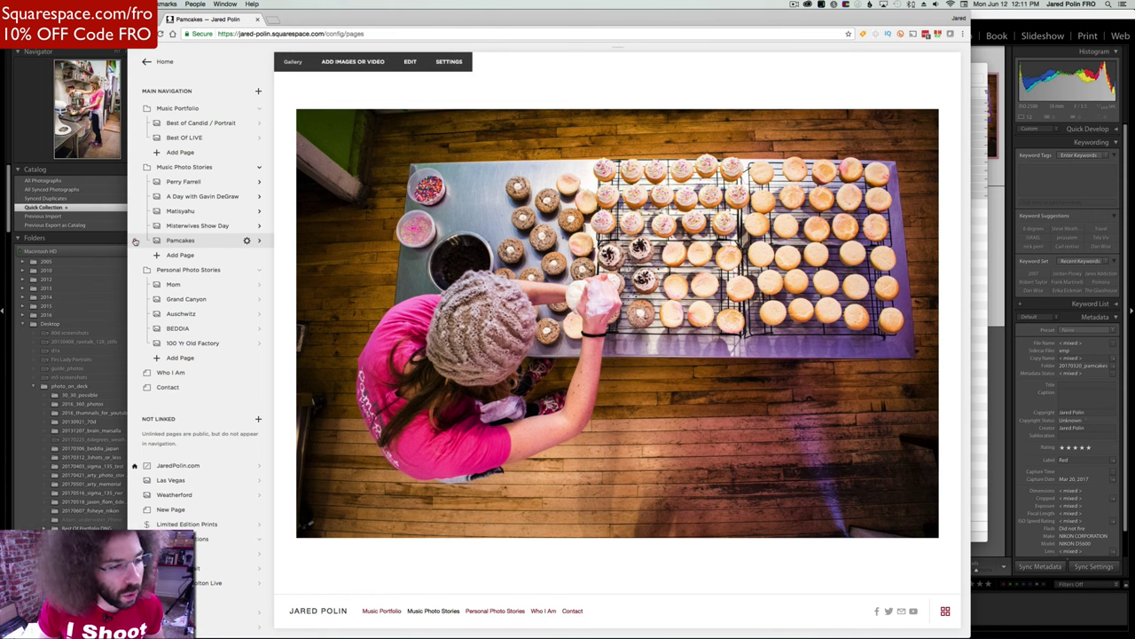
# Step: Move the Pamcakes gallery to the start of the Not Linked pages and check the site navigation by entering through the cover page
pyautogui.moveTo(156, 240); pyautogui.dragTo(160, 451)
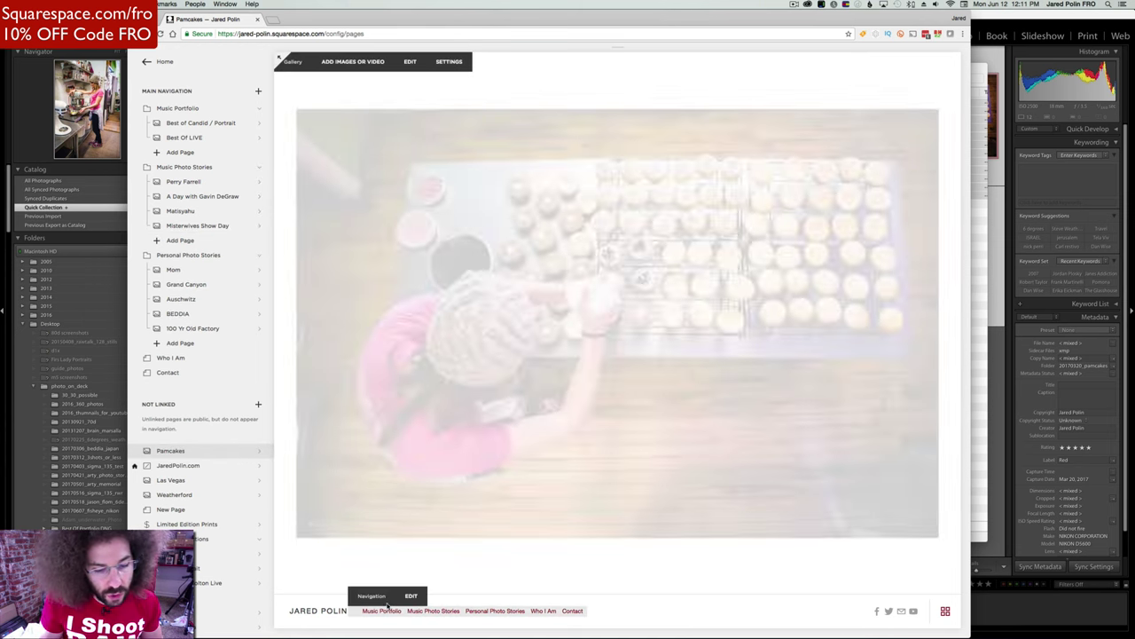
pyautogui.moveTo(446, 610)
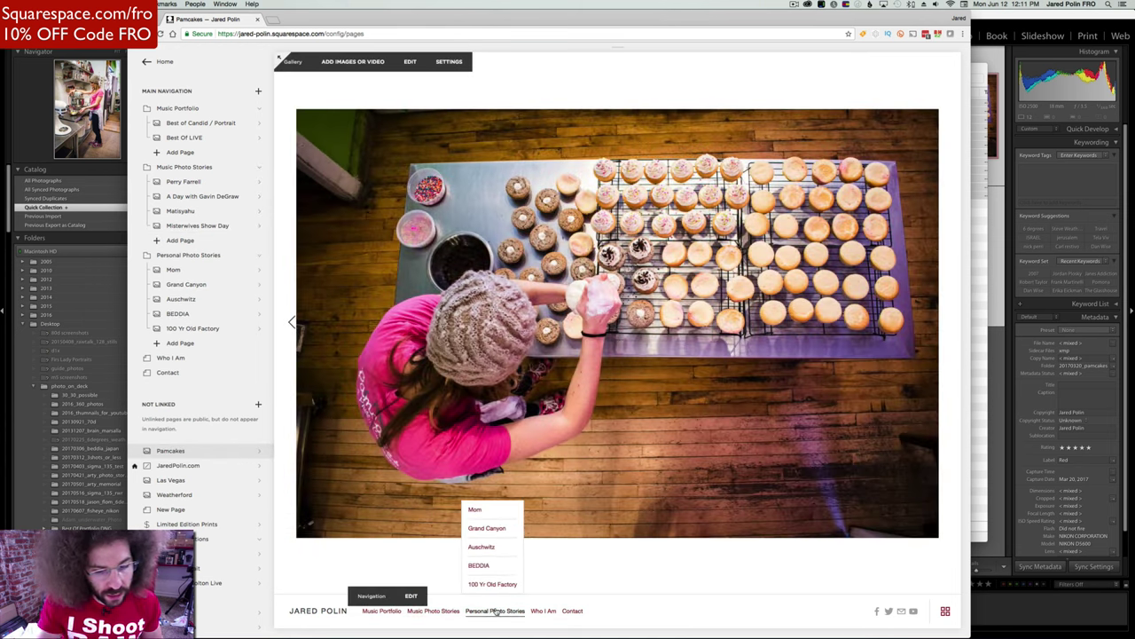
pyautogui.click(335, 613)
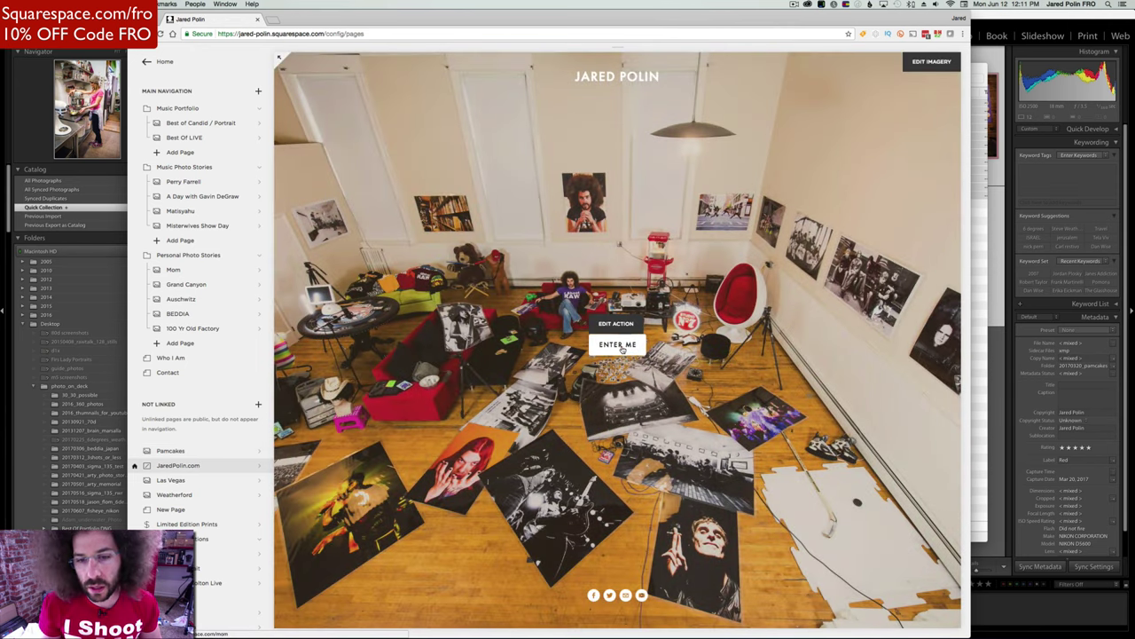
pyautogui.click(619, 345)
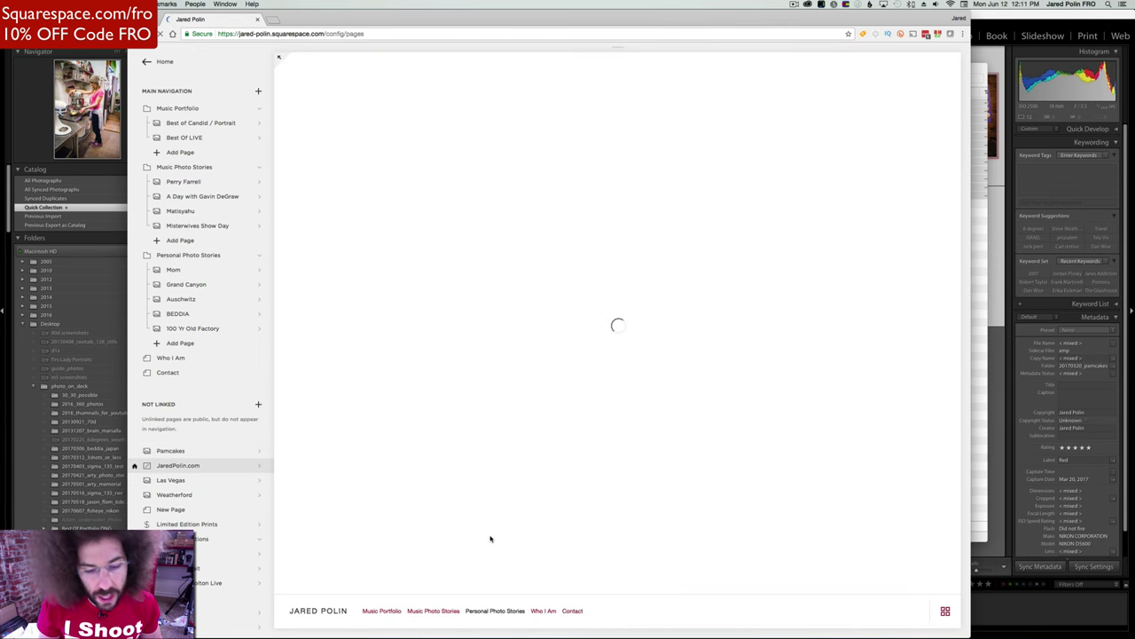
pyautogui.moveTo(441, 612)
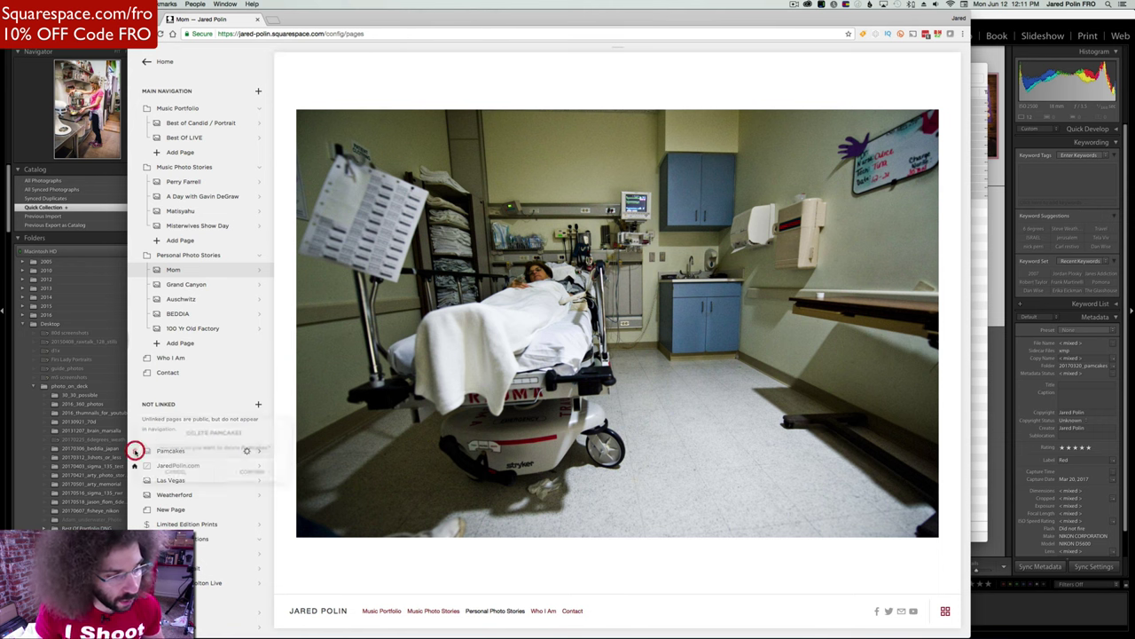
# Step: Delete the Pamcakes gallery from the Not Linked pages and return to the site's main menu
pyautogui.click(134, 452)
pyautogui.click(253, 471)
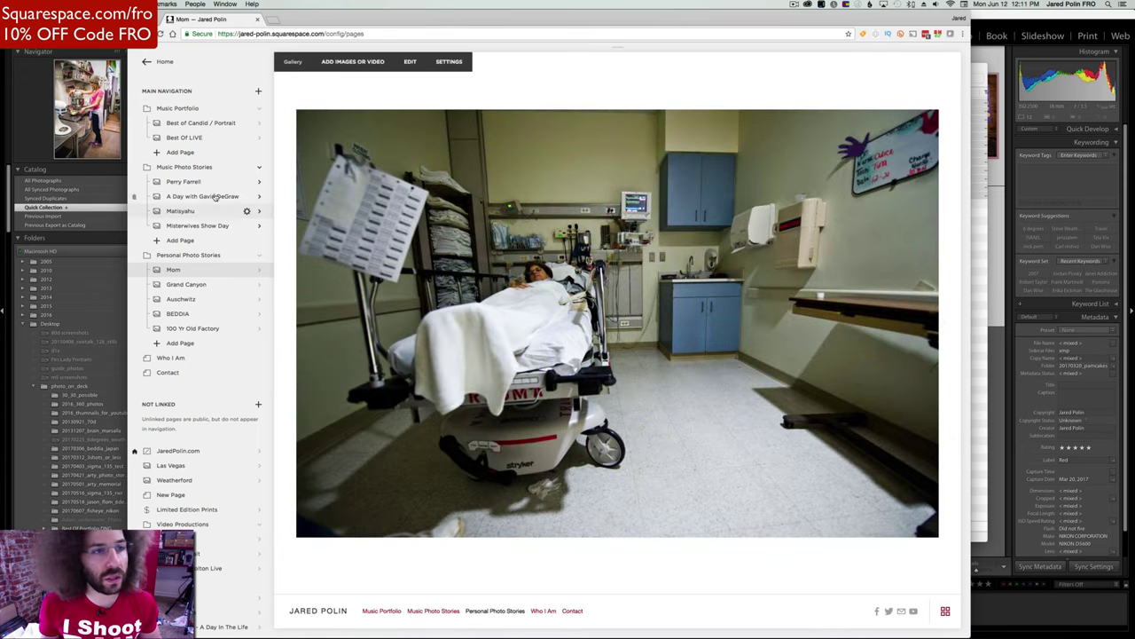
pyautogui.click(160, 62)
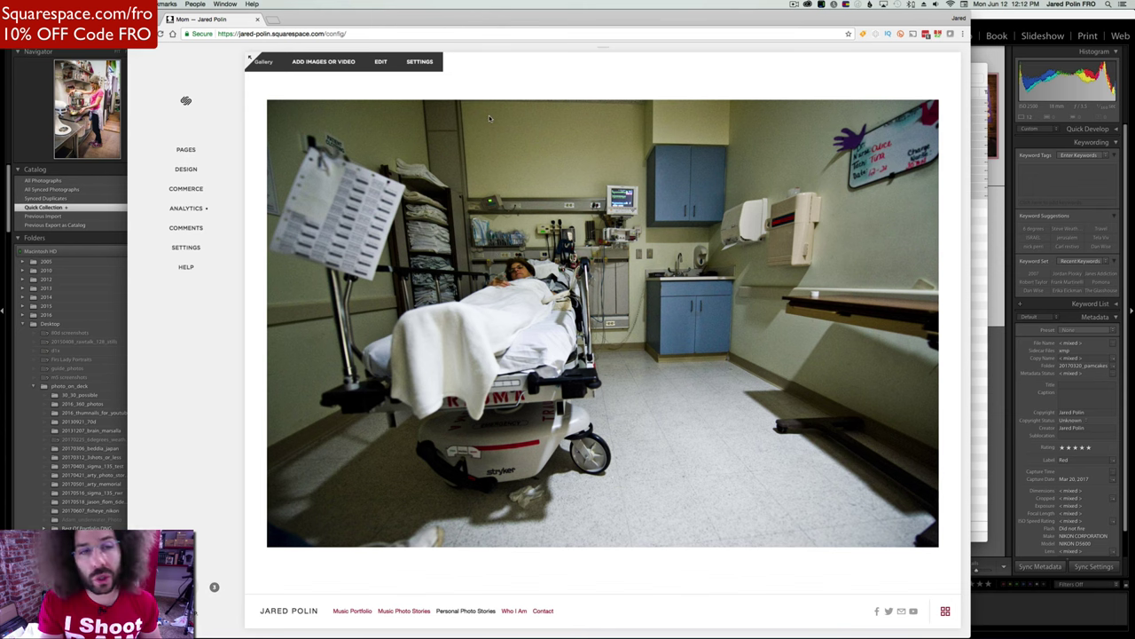
# Step: Switch to Lightroom and open the export settings for only the photo of the row of chocolate cupcakes
pyautogui.click(118, 80)
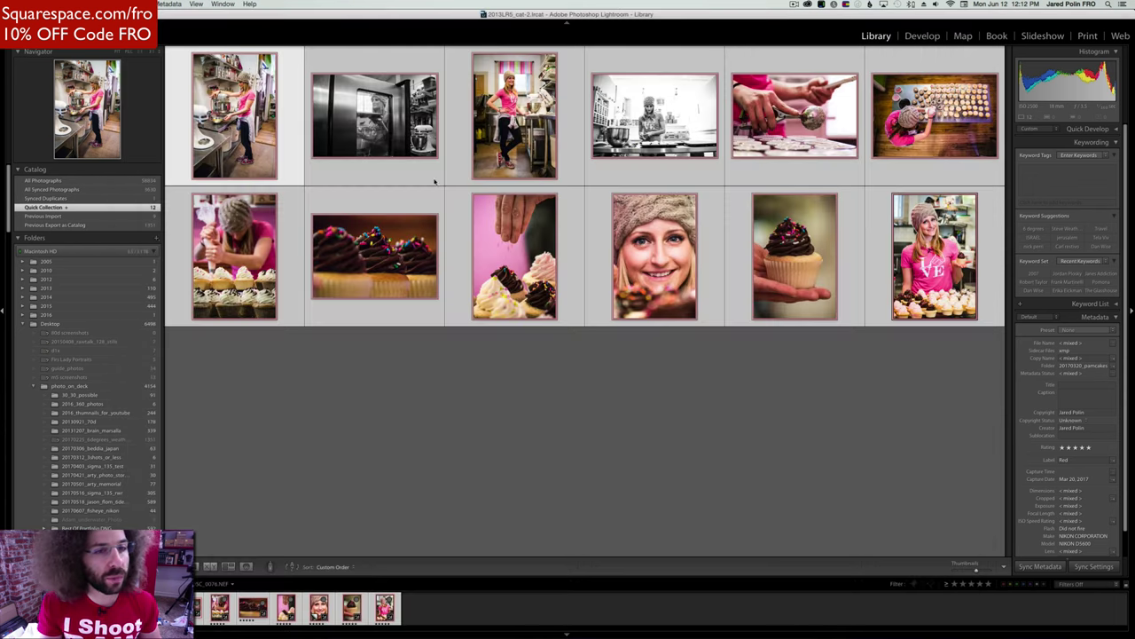
pyautogui.click(410, 197)
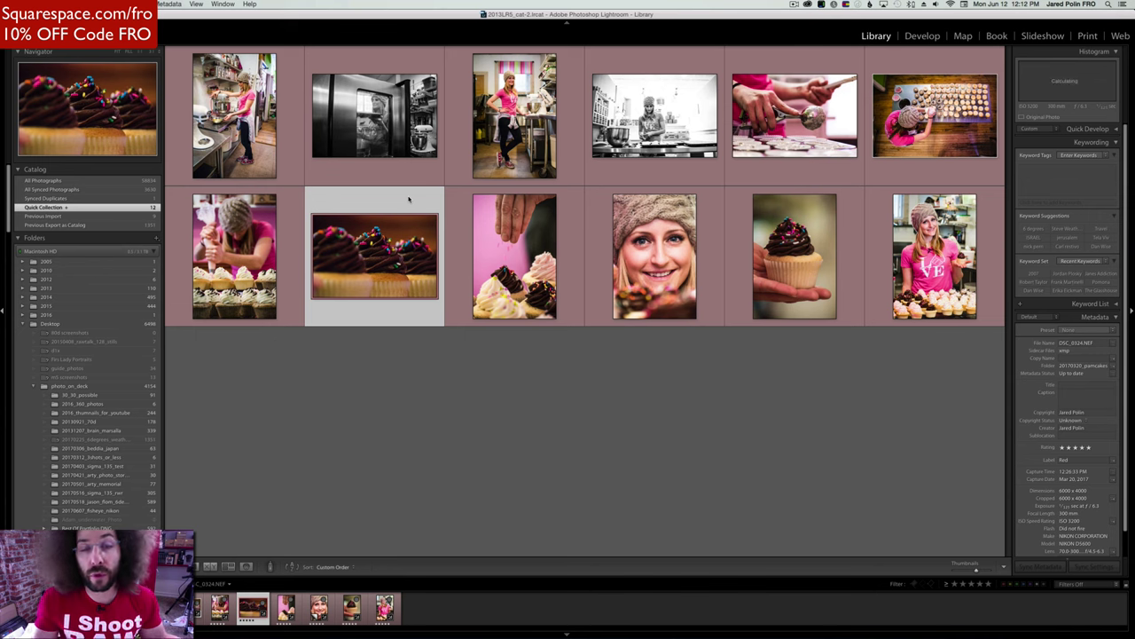
pyautogui.rightClick(388, 242)
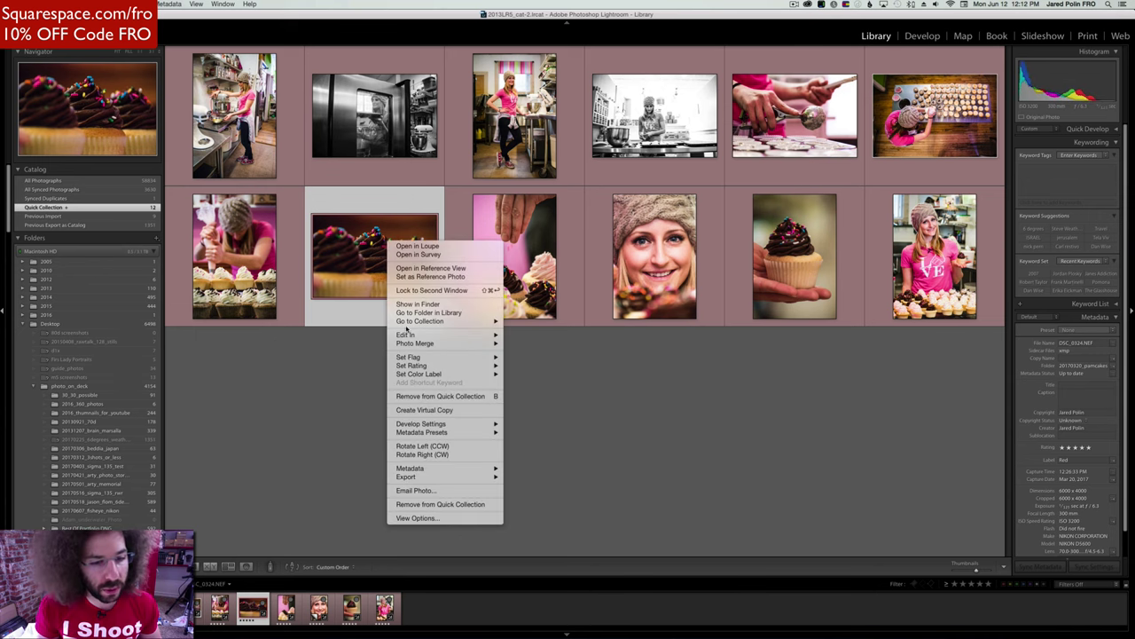
pyautogui.moveTo(426, 478)
pyautogui.click(523, 471)
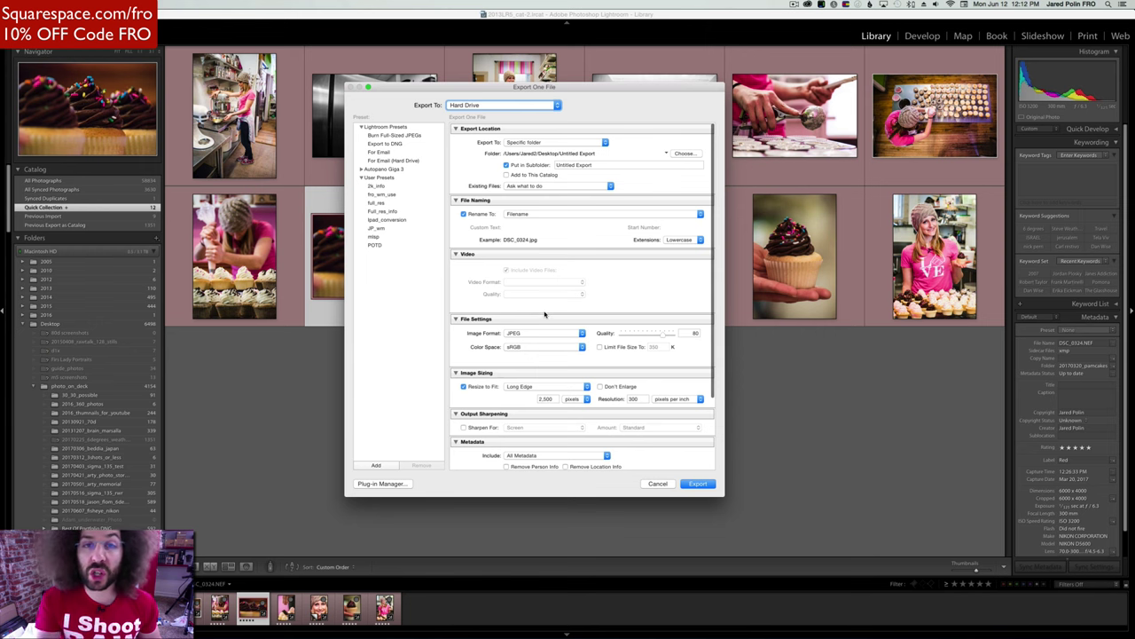
# Step: Keep JPEG as the export image format and set its quality to 100
pyautogui.click(543, 333)
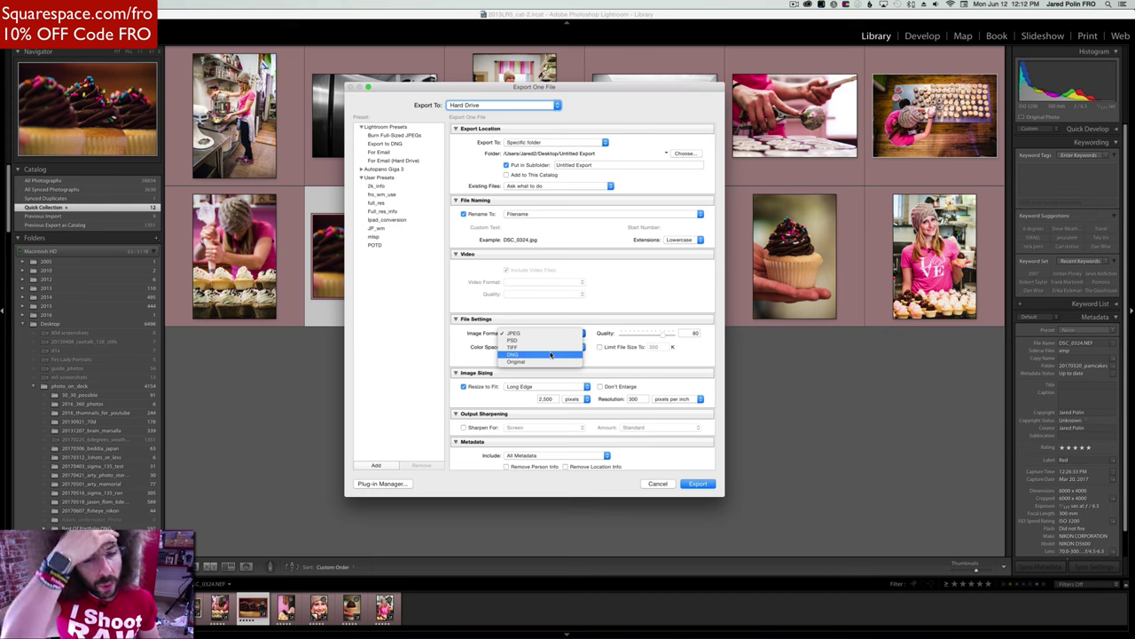
pyautogui.click(538, 332)
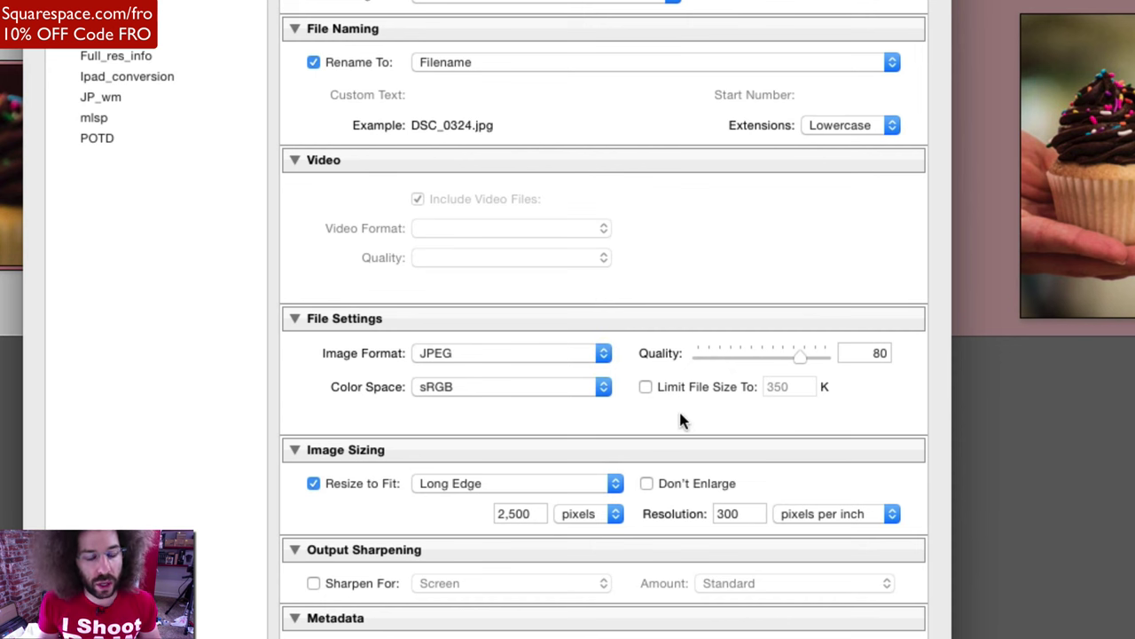
pyautogui.scroll(-3, 683, 415)
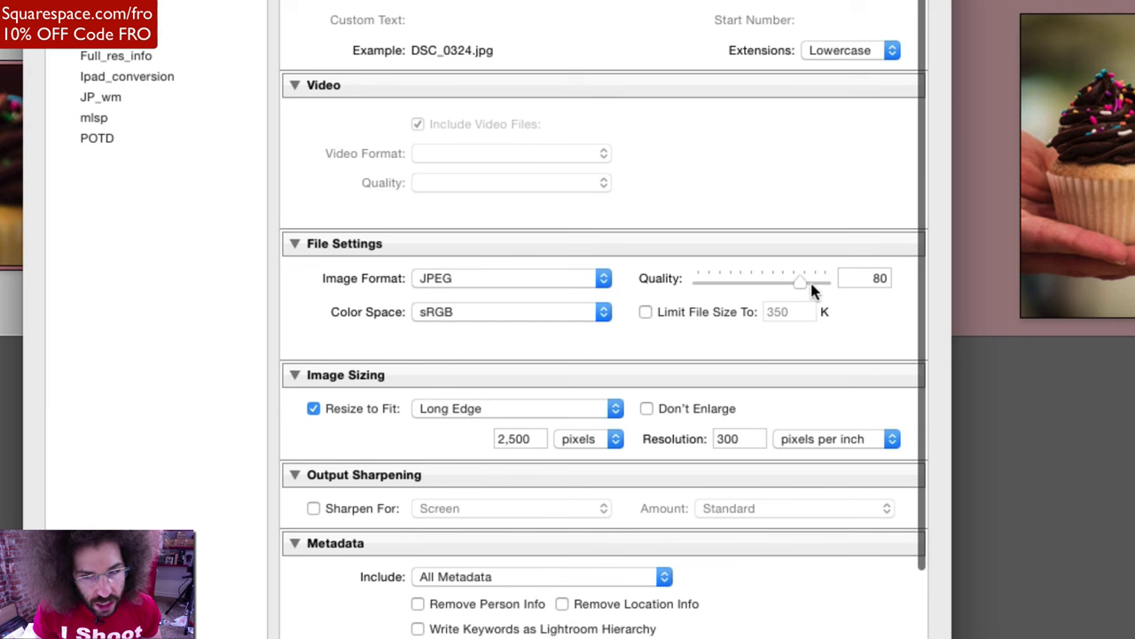
pyautogui.moveTo(802, 279); pyautogui.dragTo(913, 282)
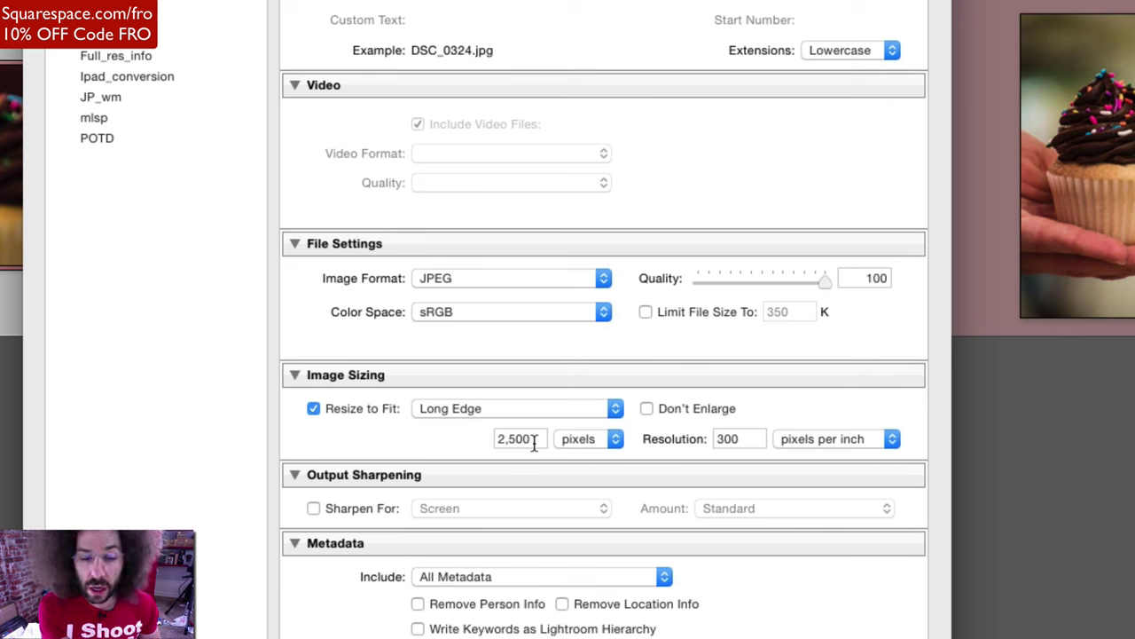
# Step: Set the export's long edge to 36 inches and export the photo using a unique file name
pyautogui.click(583, 439)
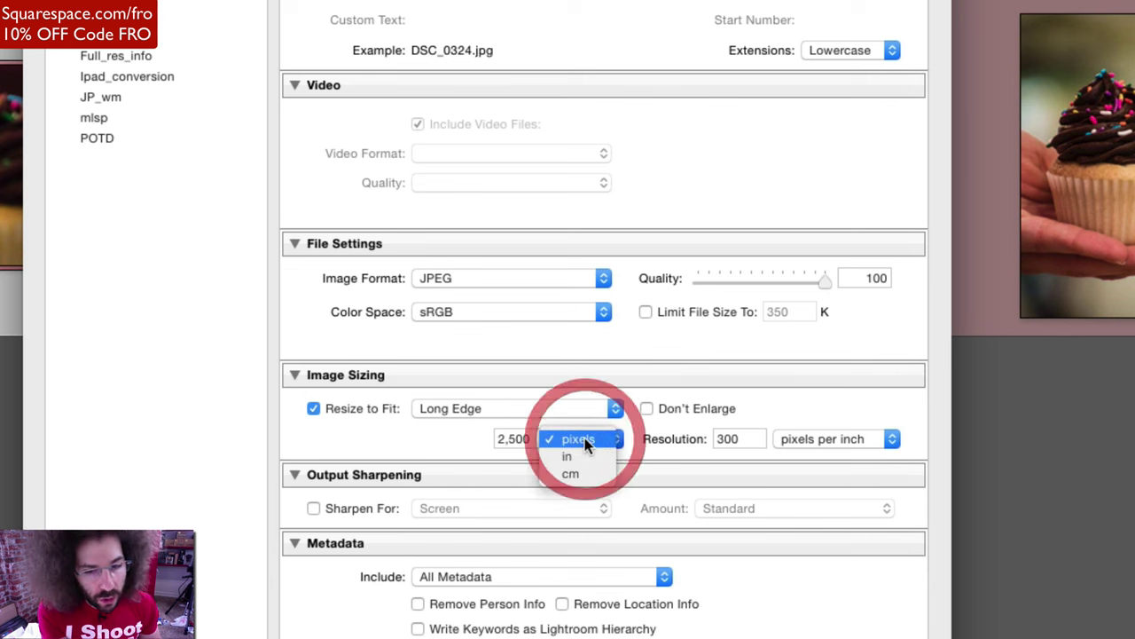
pyautogui.click(592, 455)
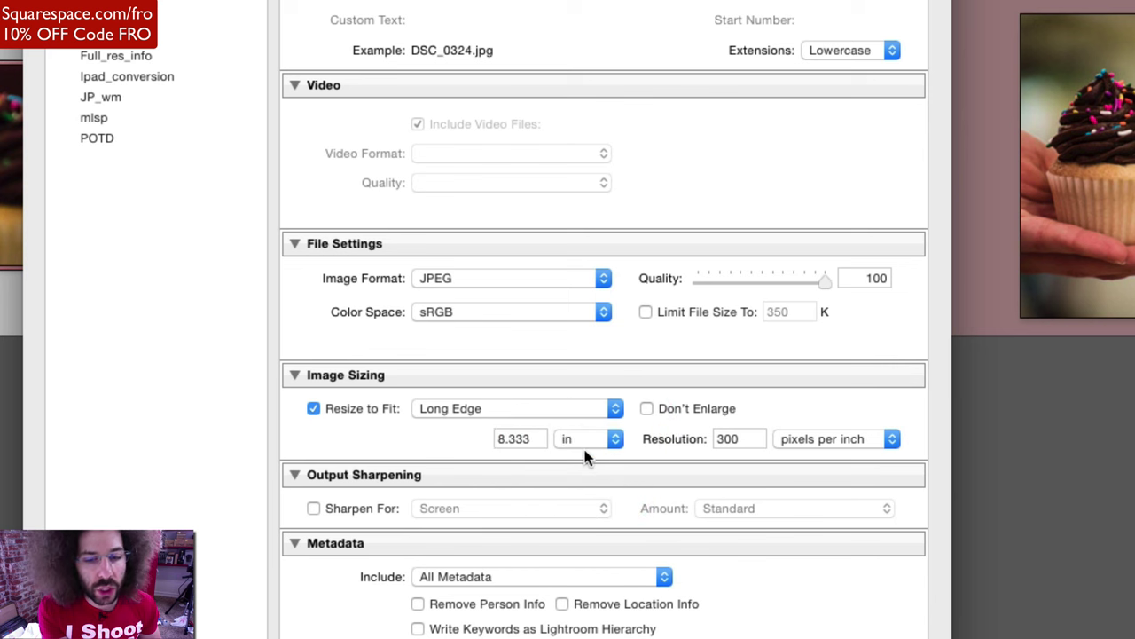
pyautogui.doubleClick(519, 438)
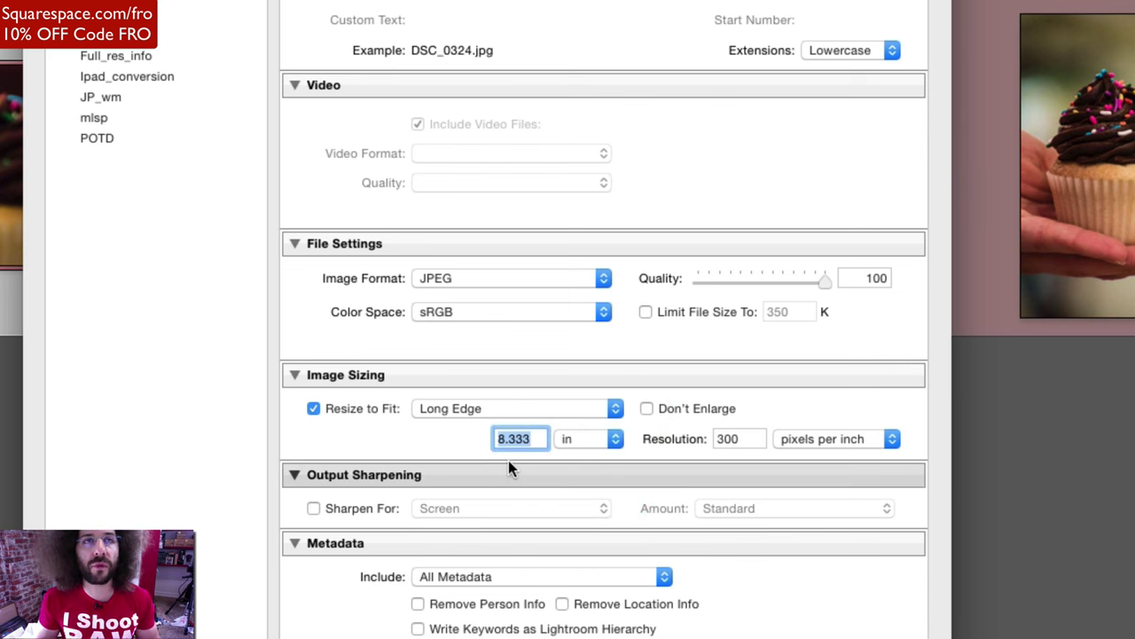
pyautogui.write('36')
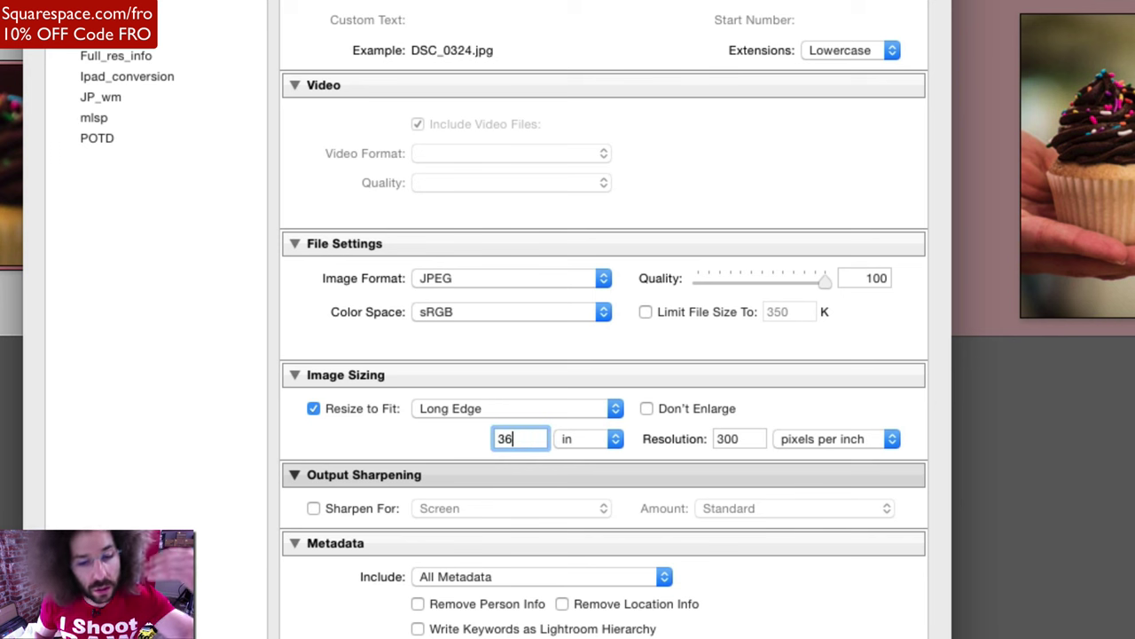
pyautogui.click(438, 438)
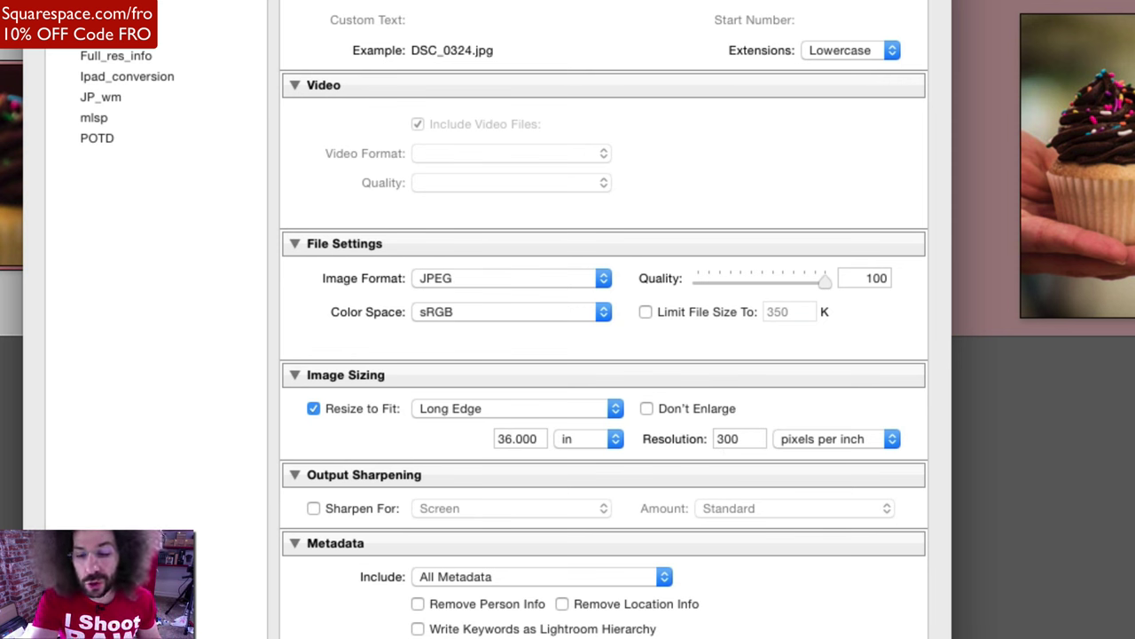
pyautogui.press('Return')
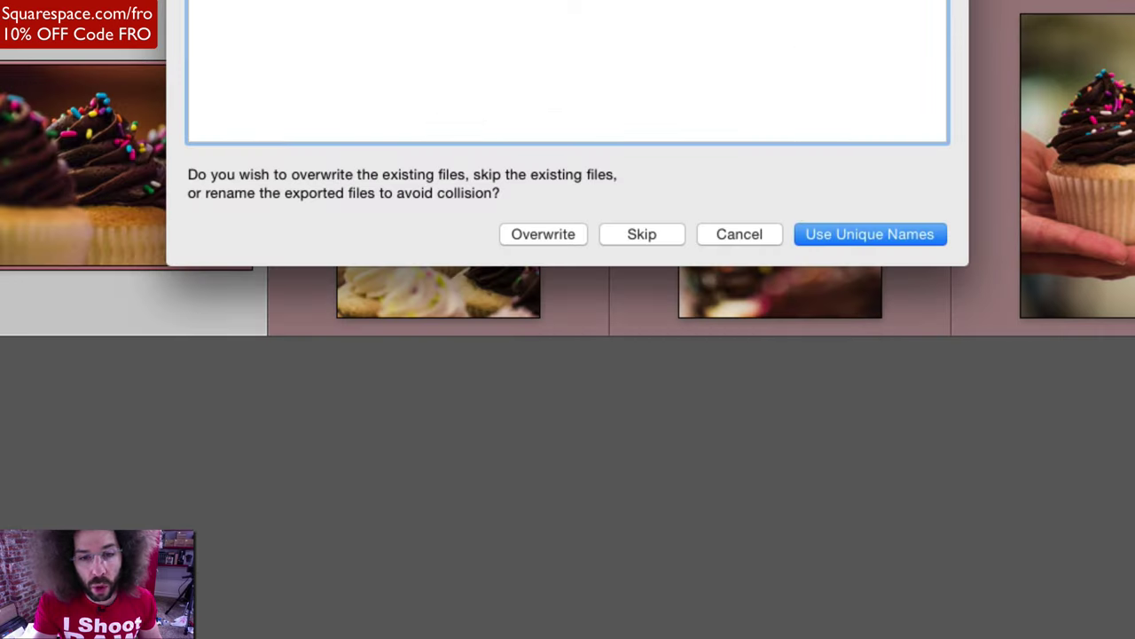
pyautogui.click(811, 234)
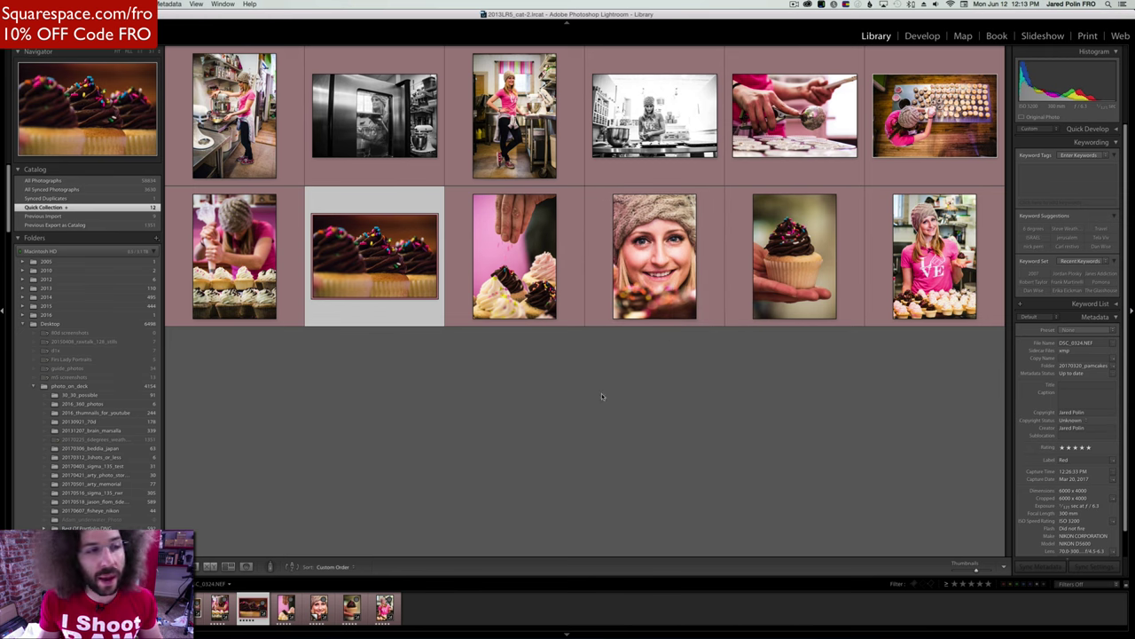
# Step: Switch to Finder, preview DSC_0324-2.jpg in the Untitled Export folder, and return to Lightroom
pyautogui.hotkey('ctrl', 'Up')
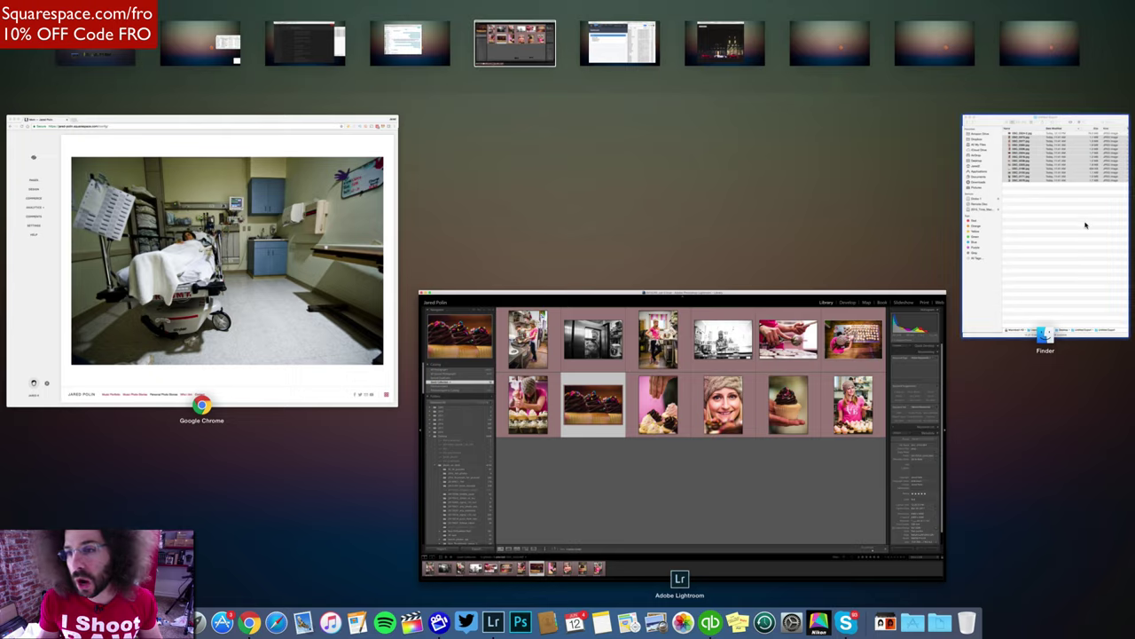
pyautogui.click(1084, 224)
pyautogui.click(875, 259)
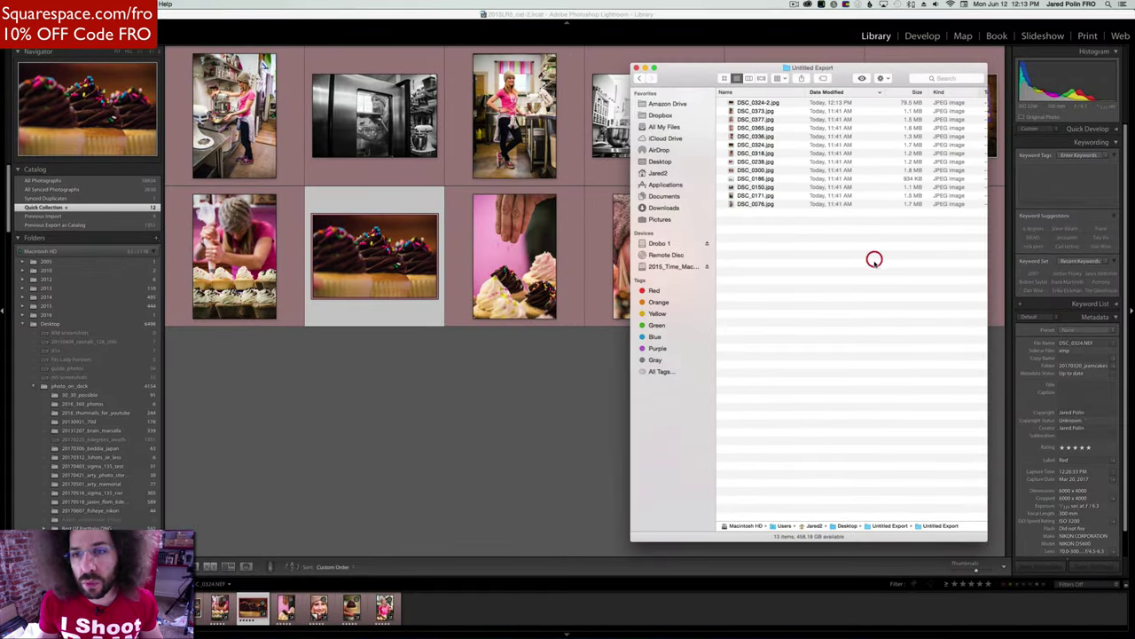
pyautogui.click(756, 102)
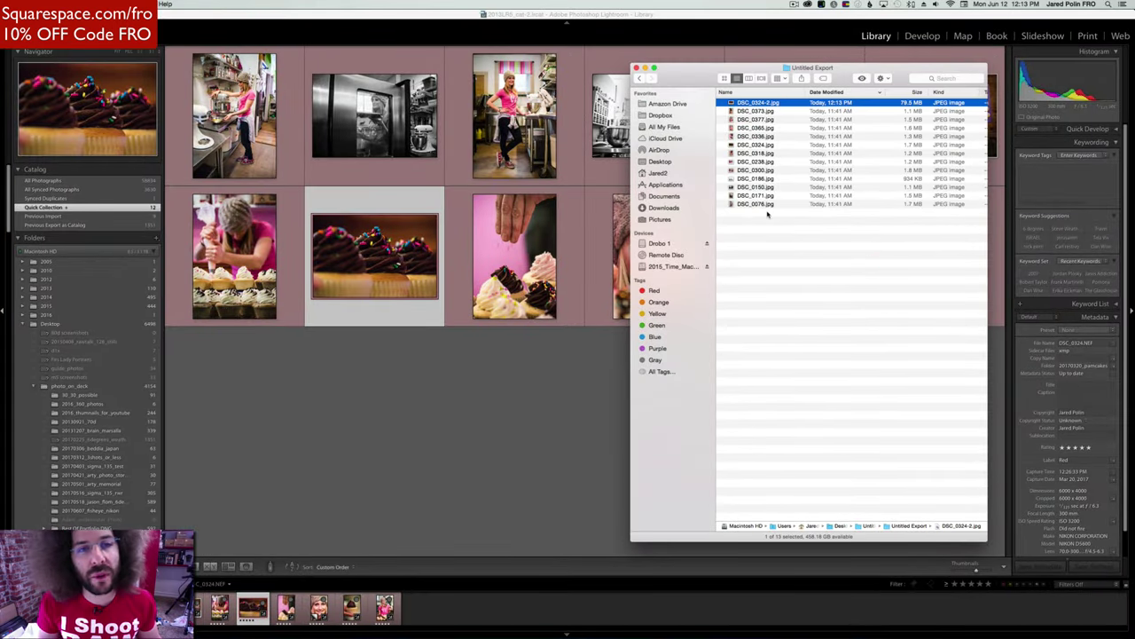
pyautogui.press('space')
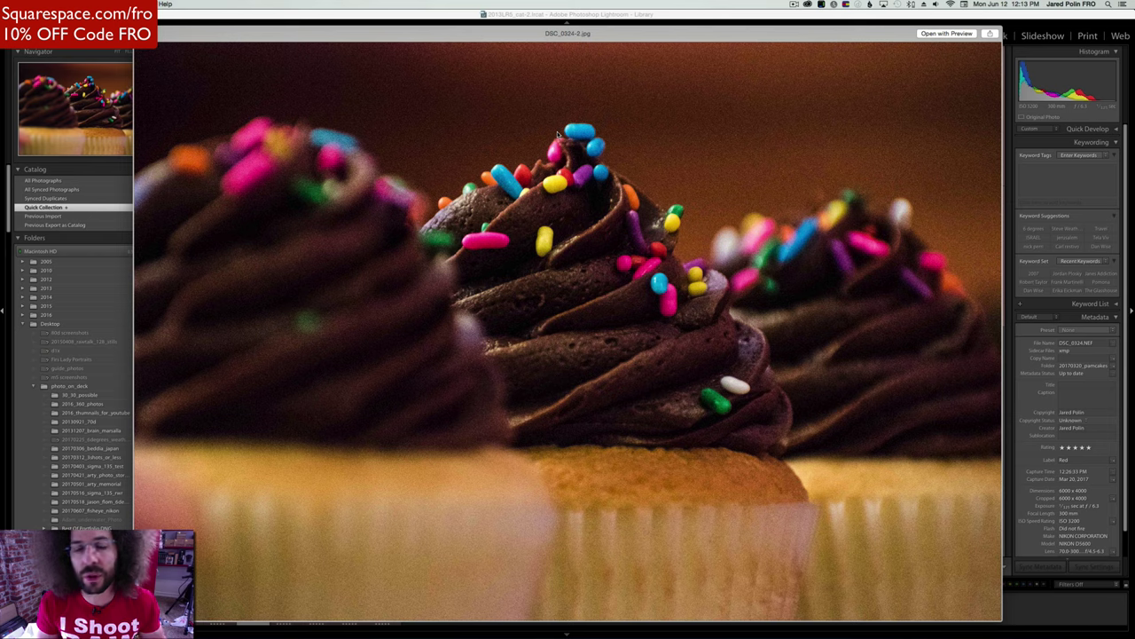
pyautogui.press('space')
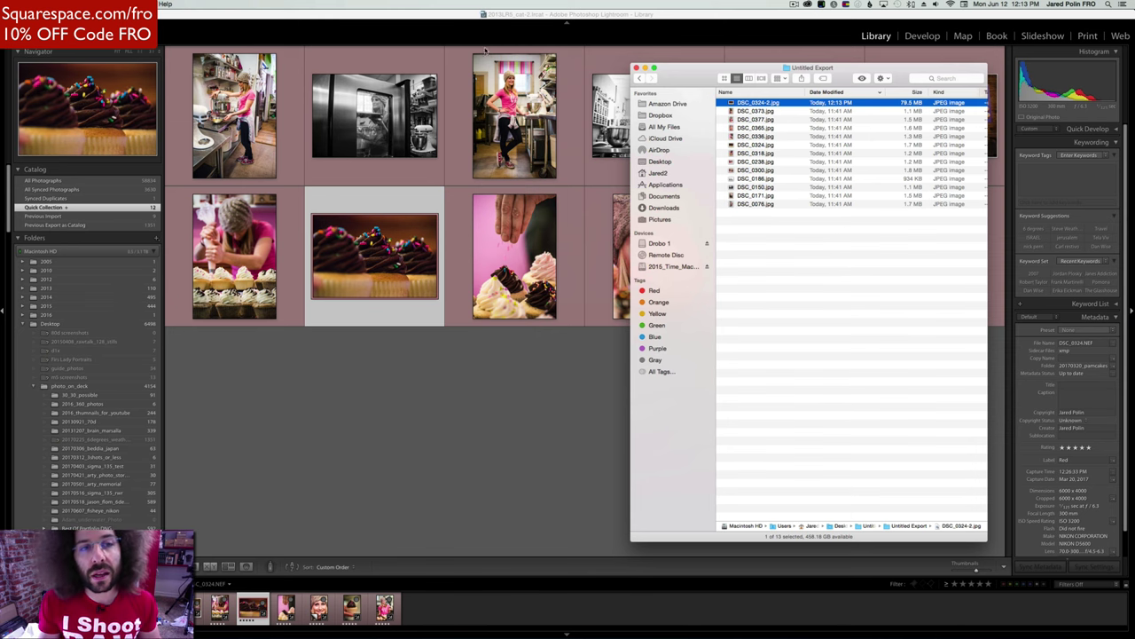
pyautogui.click(396, 24)
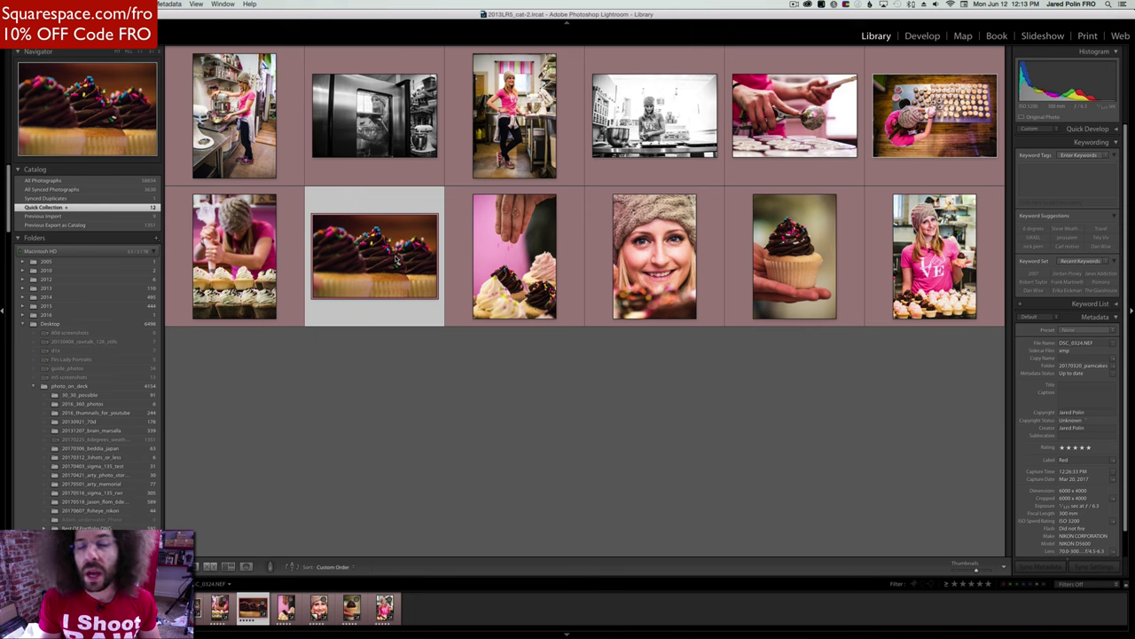